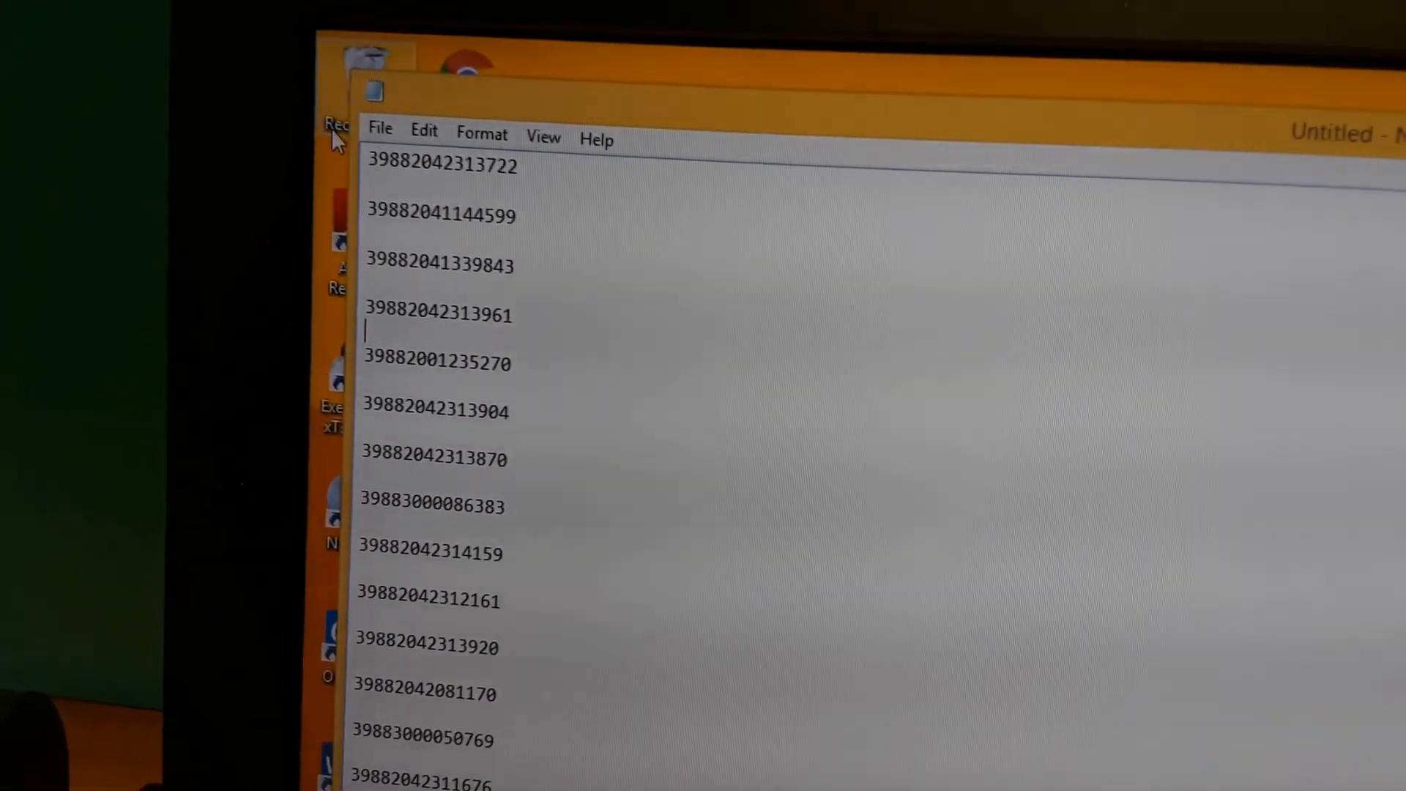
pyautogui.click(370, 123)
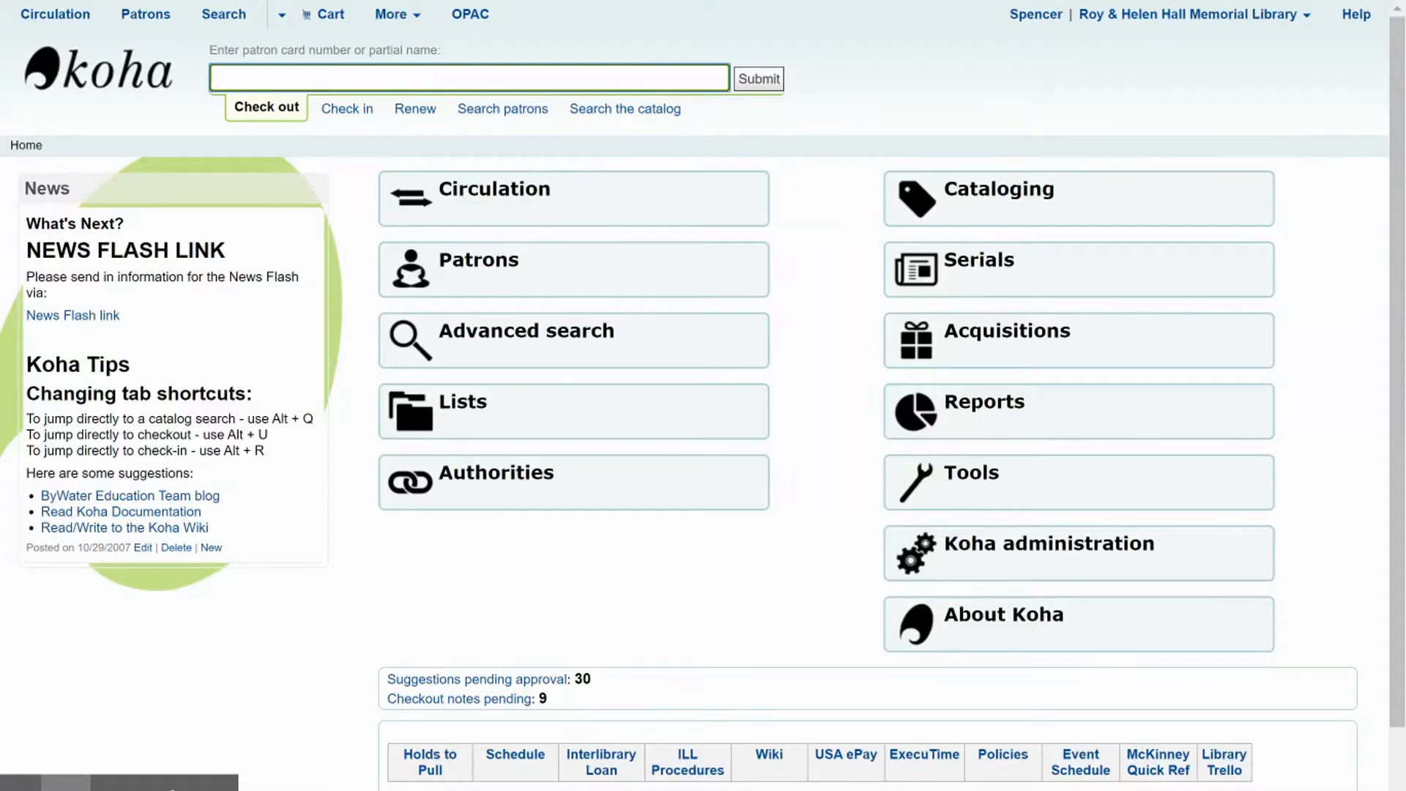
pyautogui.click(969, 474)
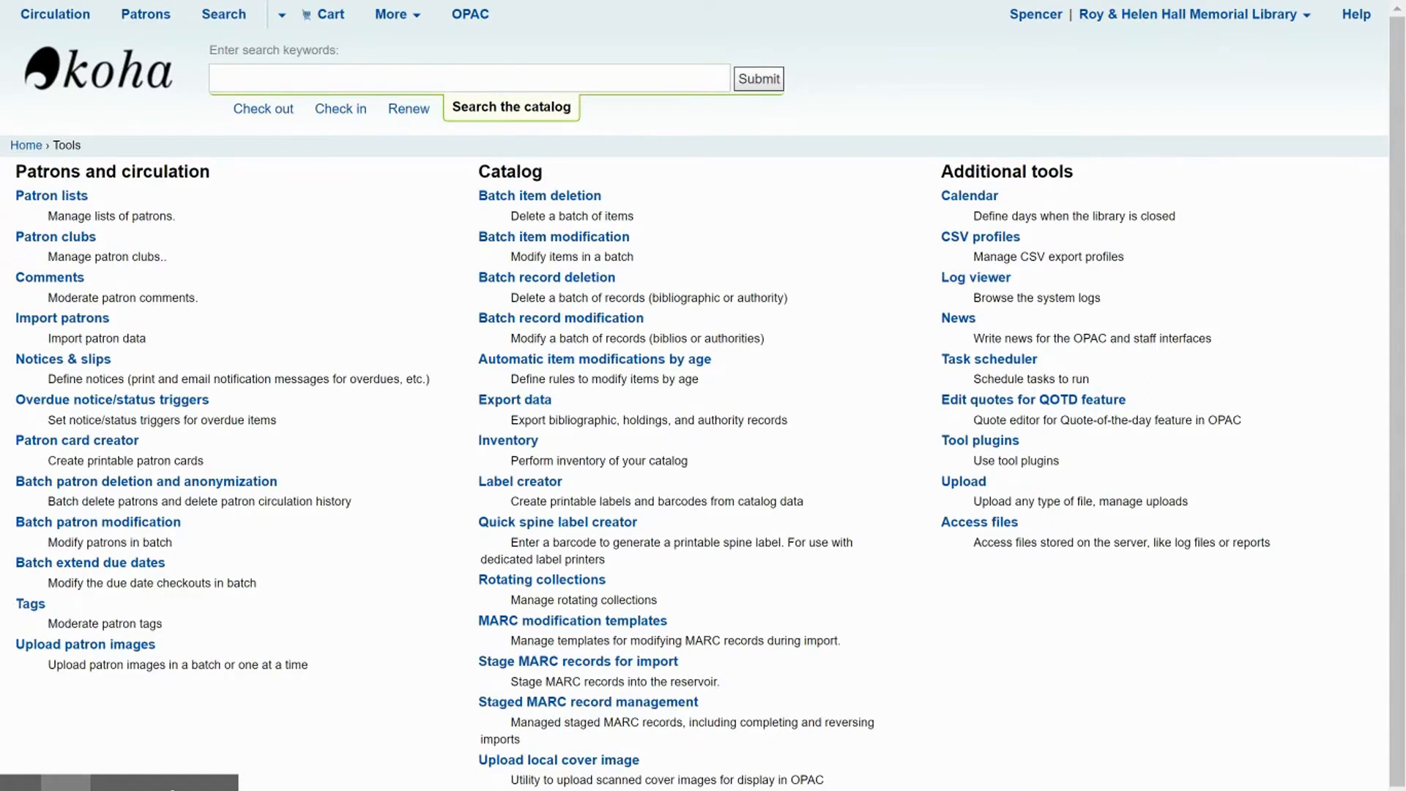
# - Open the Inventory tool from the catalog tools
pyautogui.scroll(-1, 462, 418)
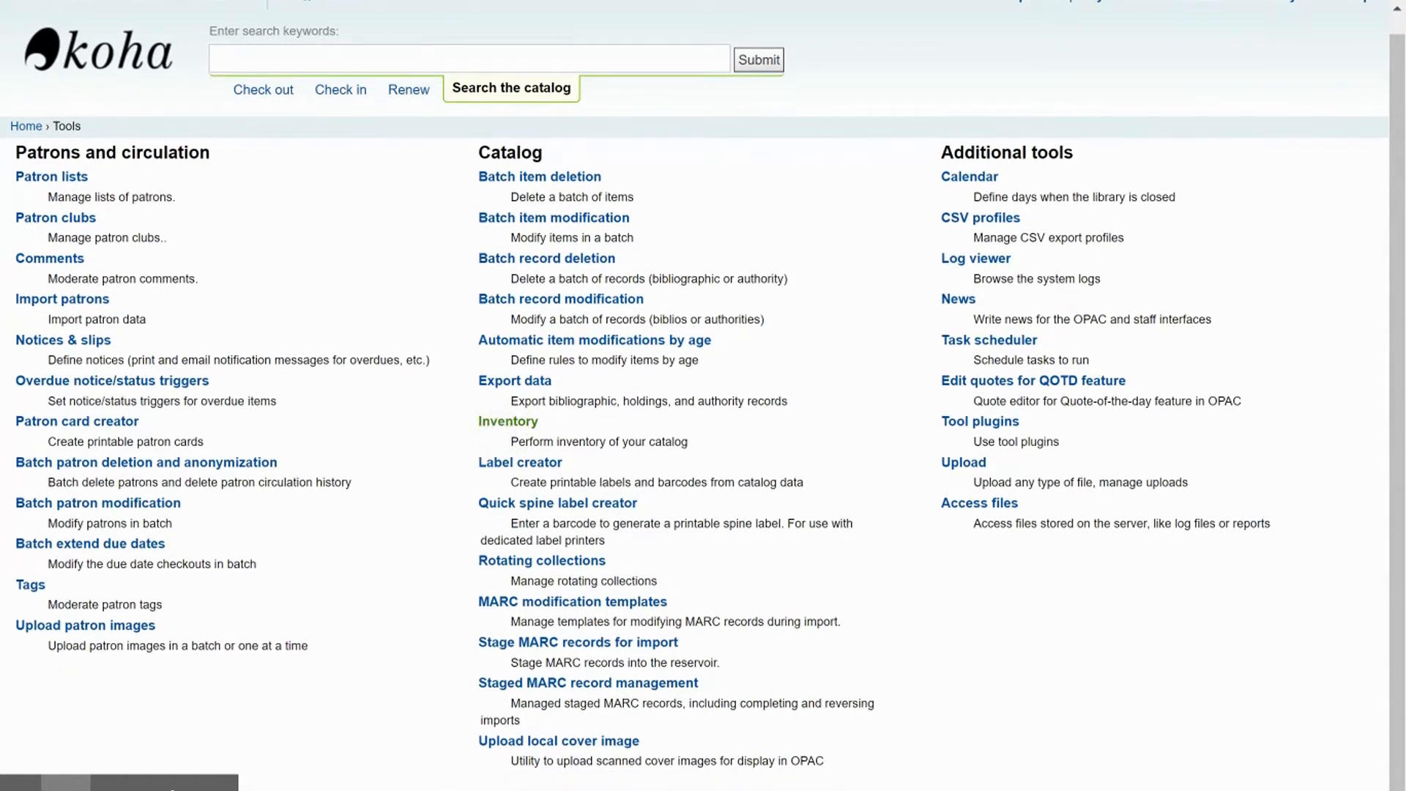
pyautogui.click(507, 421)
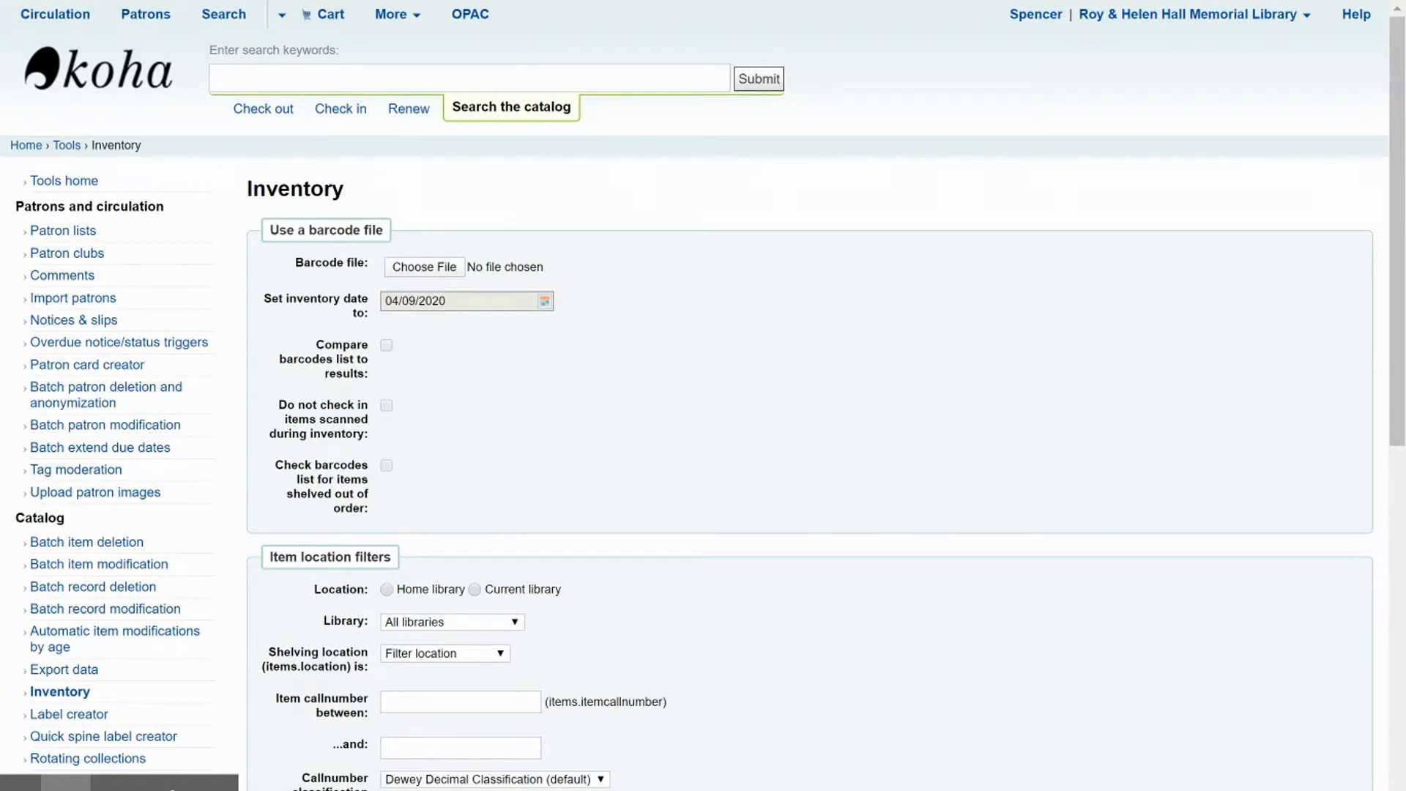
# - Load the barcode file Juvenille Award Caldecott Complete from the Desktop
pyautogui.click(412, 266)
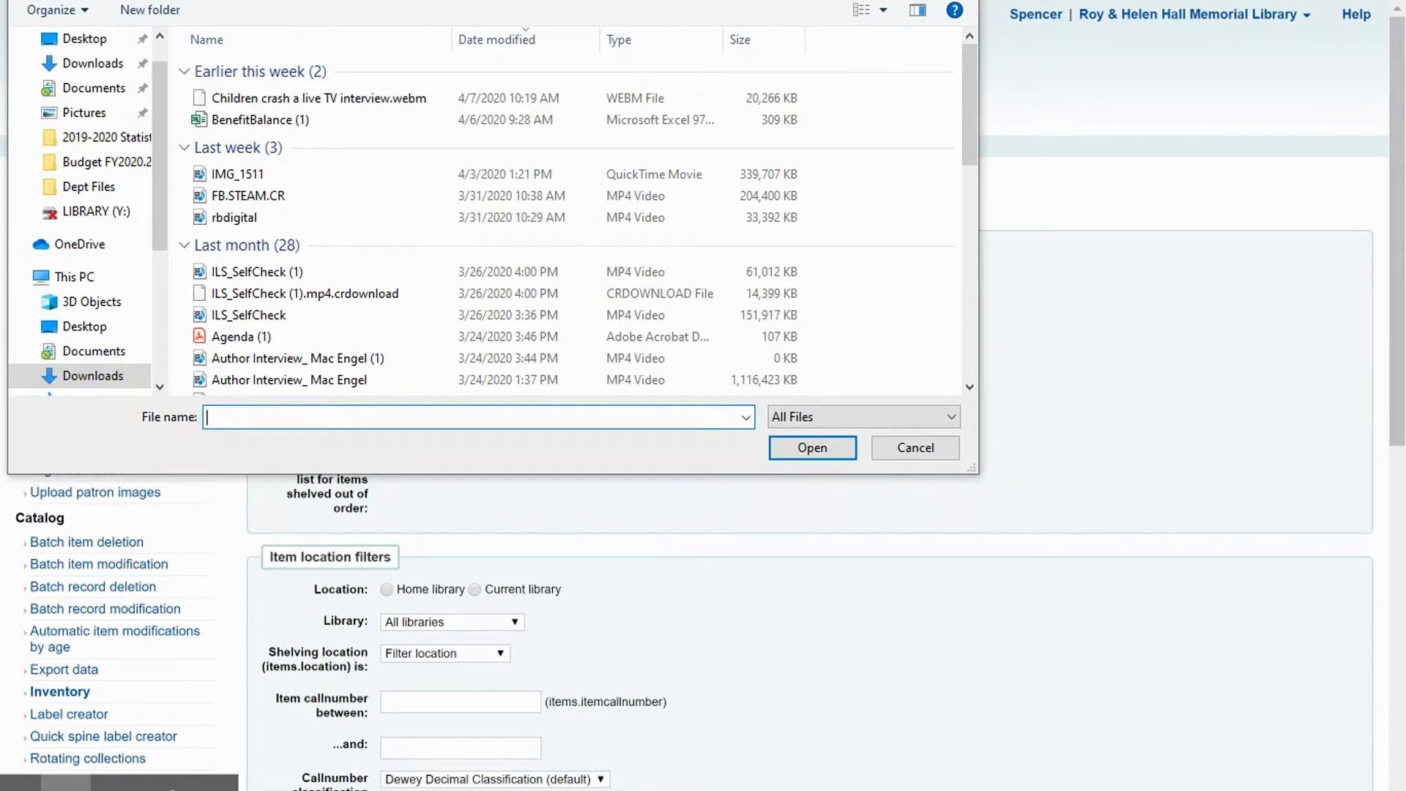
pyautogui.scroll(1, 86, 214)
pyautogui.click(84, 80)
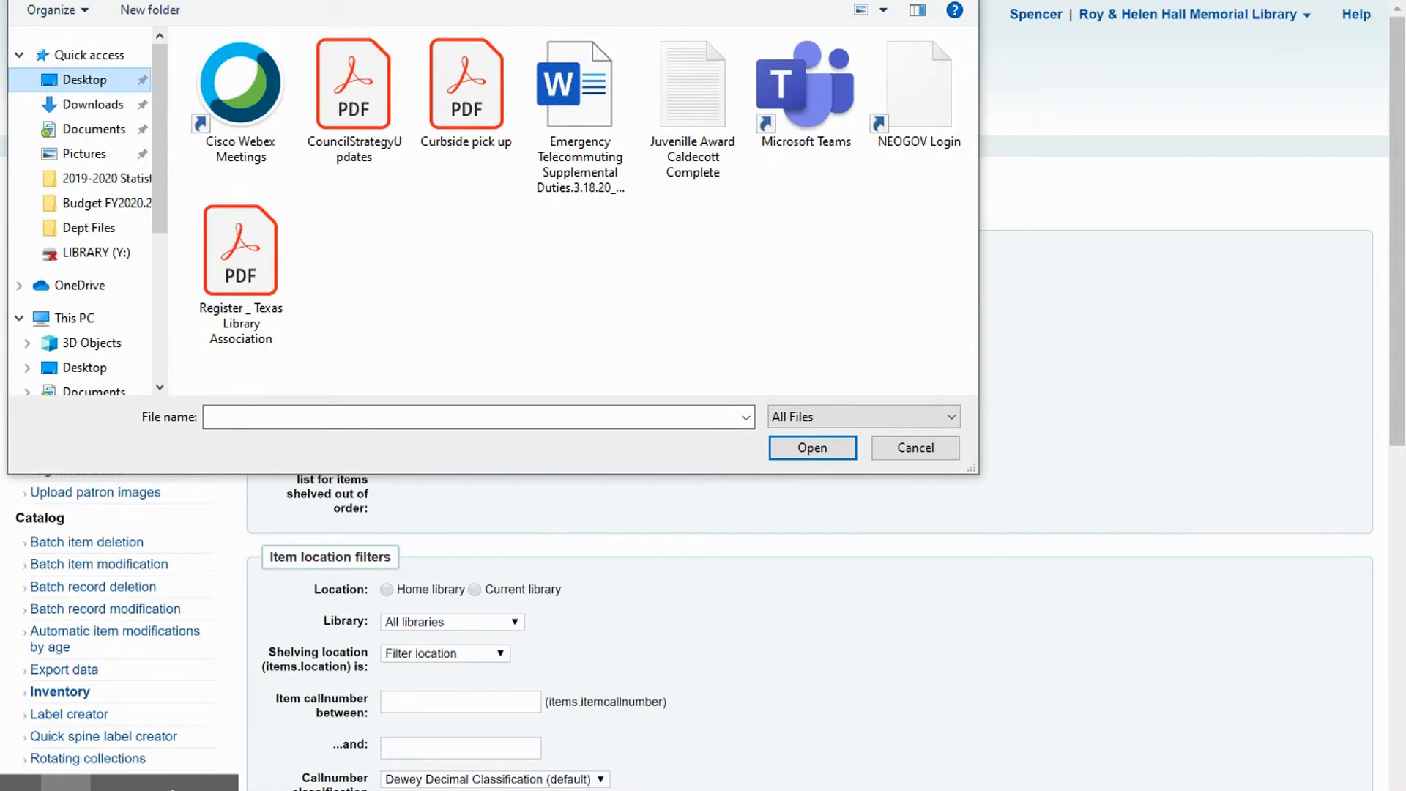
pyautogui.click(693, 108)
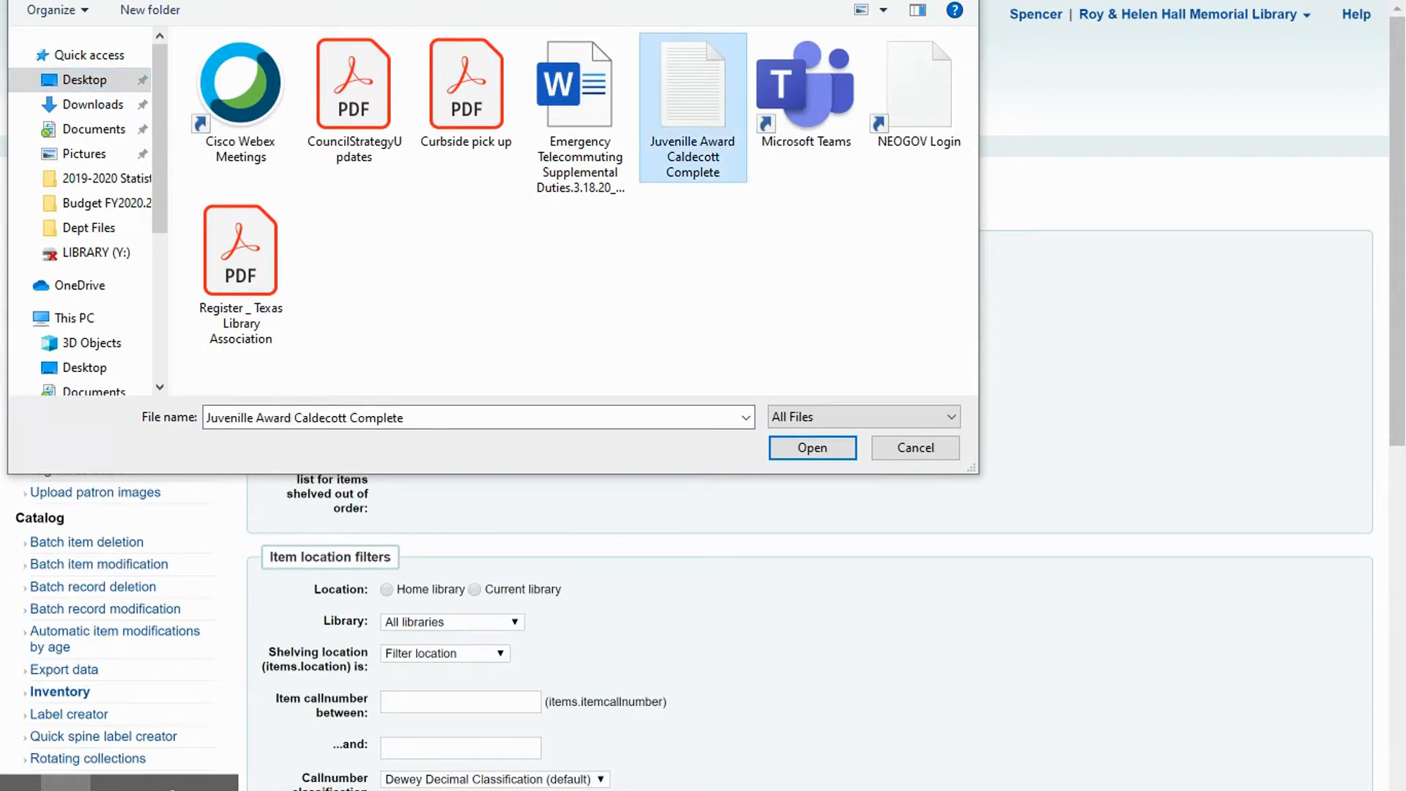
pyautogui.click(812, 448)
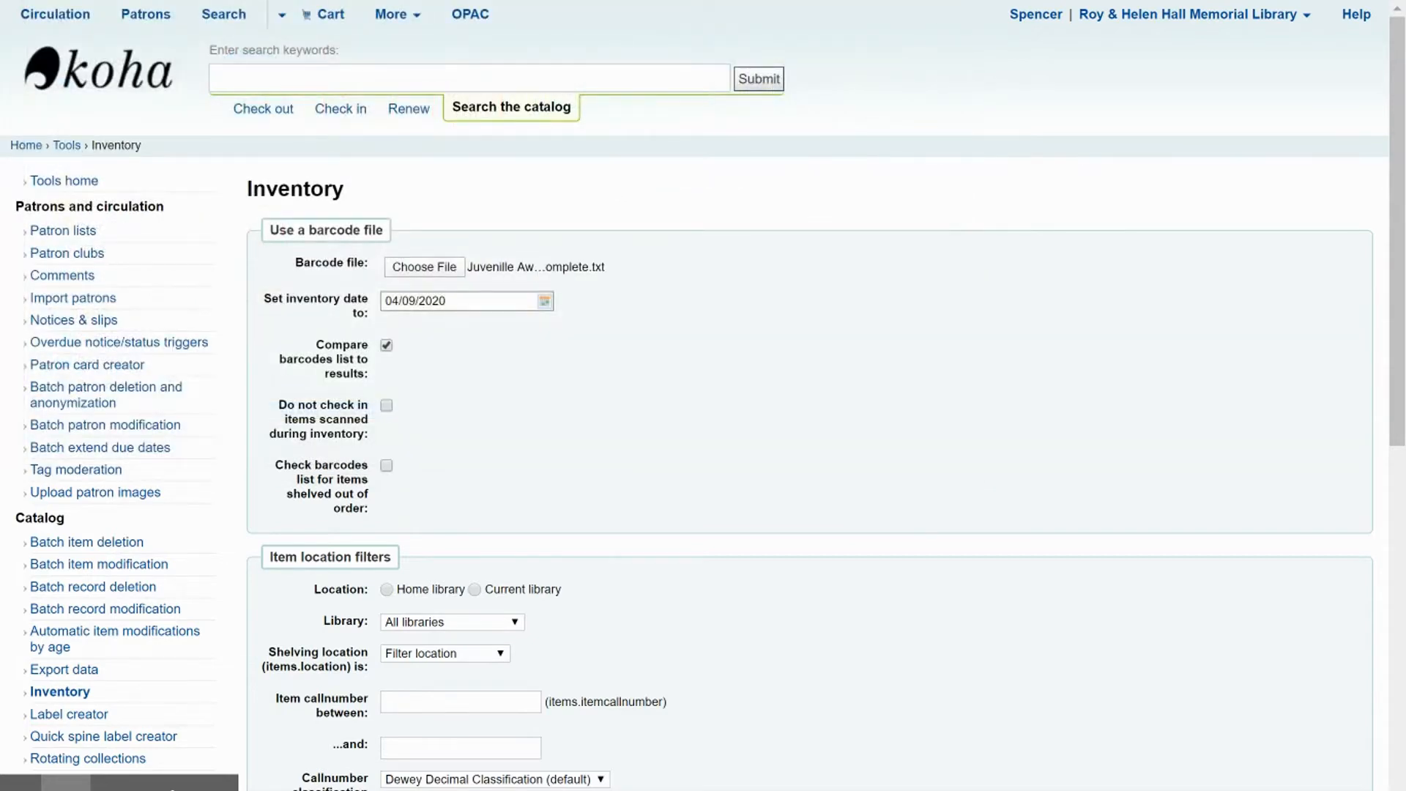
# - Enable not checking in scanned items and checking the barcode list for items shelved out of order
pyautogui.scroll(-3, 440, 439)
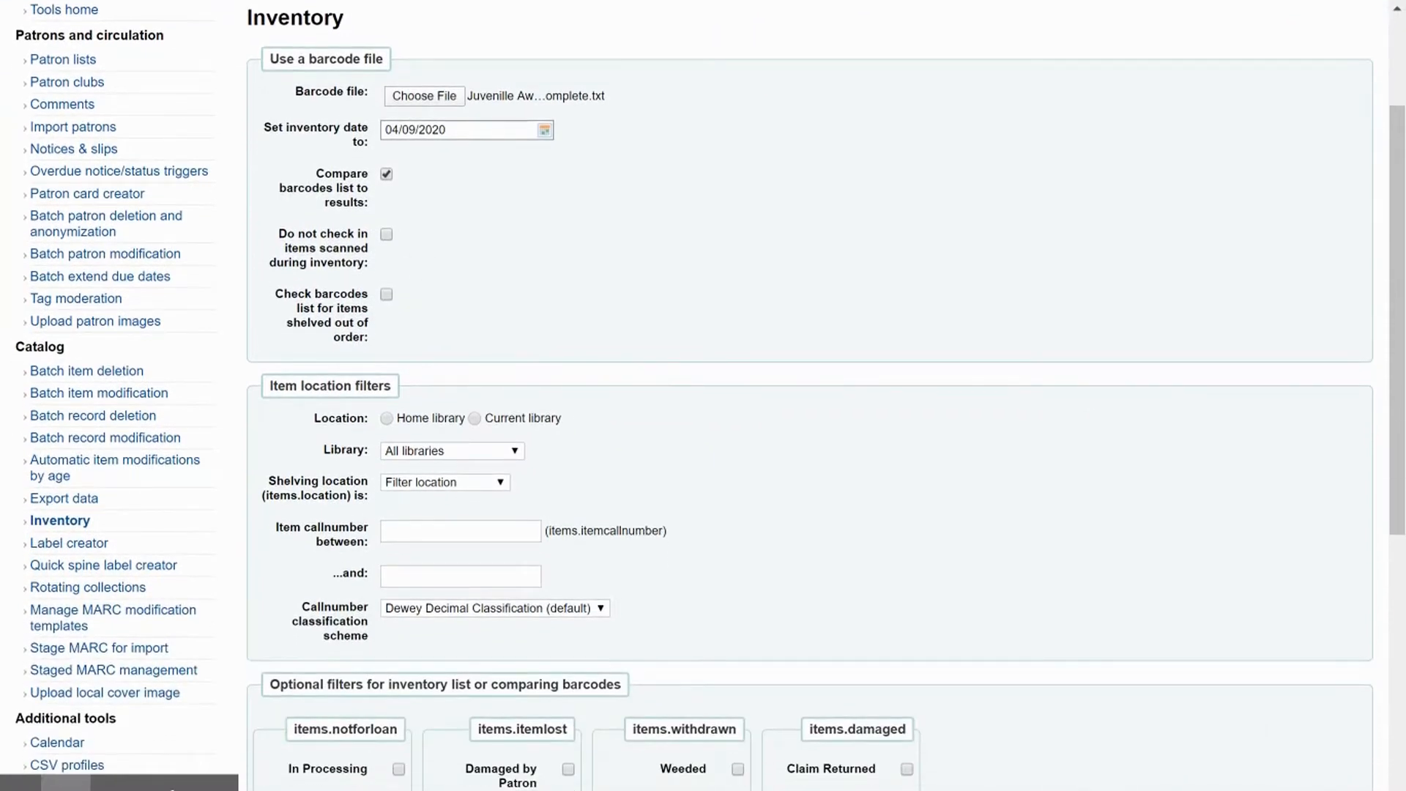
pyautogui.scroll(-1, 276, 183)
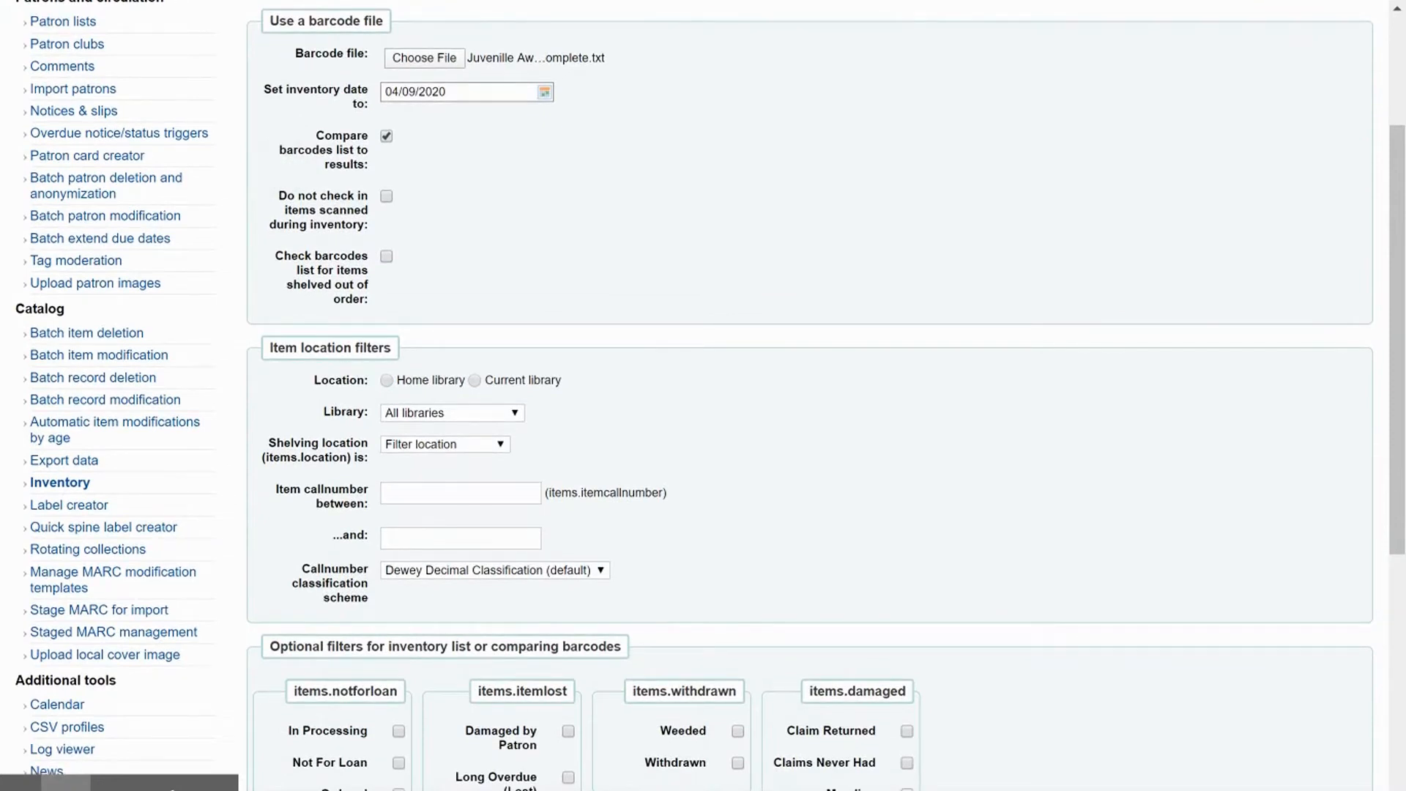
pyautogui.click(386, 196)
pyautogui.click(386, 256)
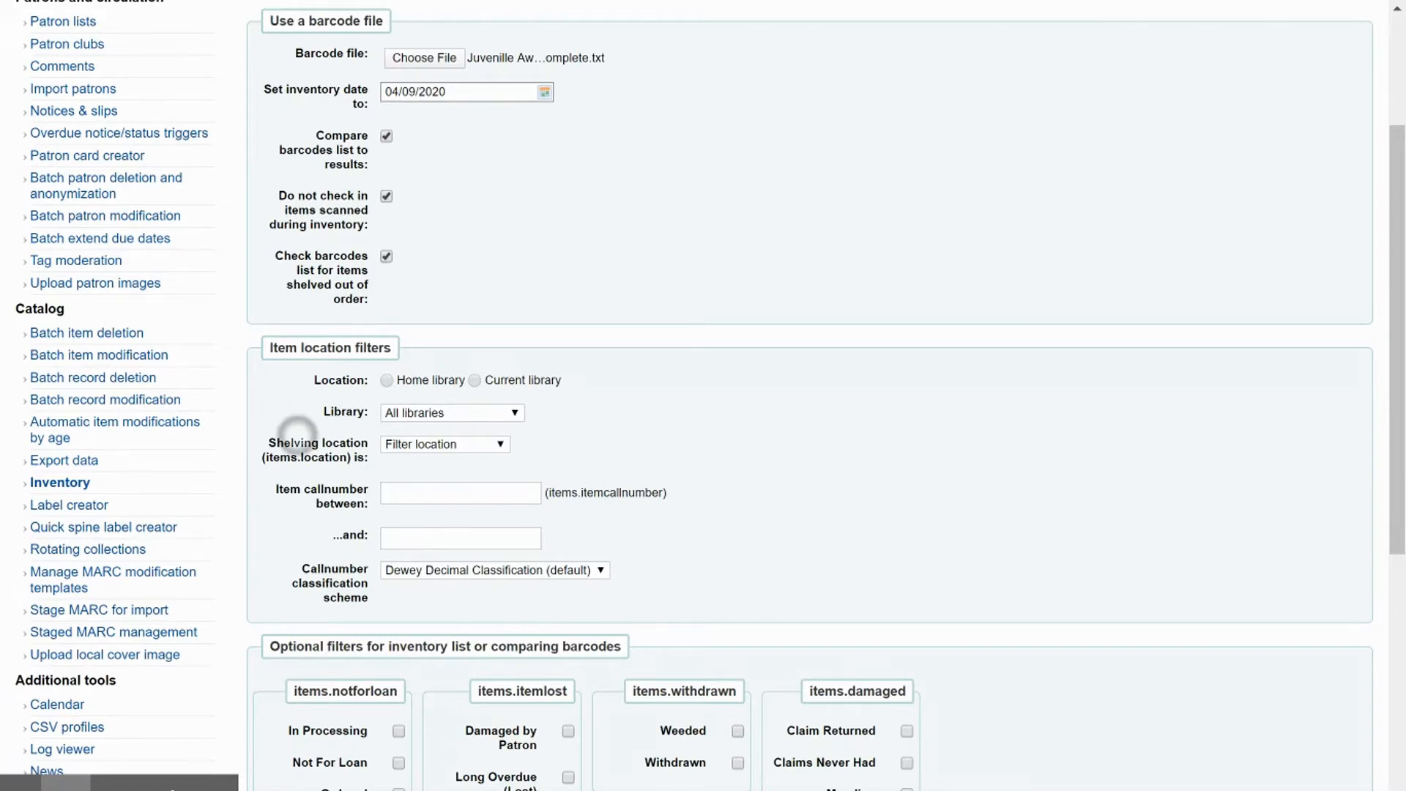
# - Filter items by Home library location and set the library to Roy & Helen Hall Memorial Library
pyautogui.scroll(-2, 283, 439)
pyautogui.click(386, 256)
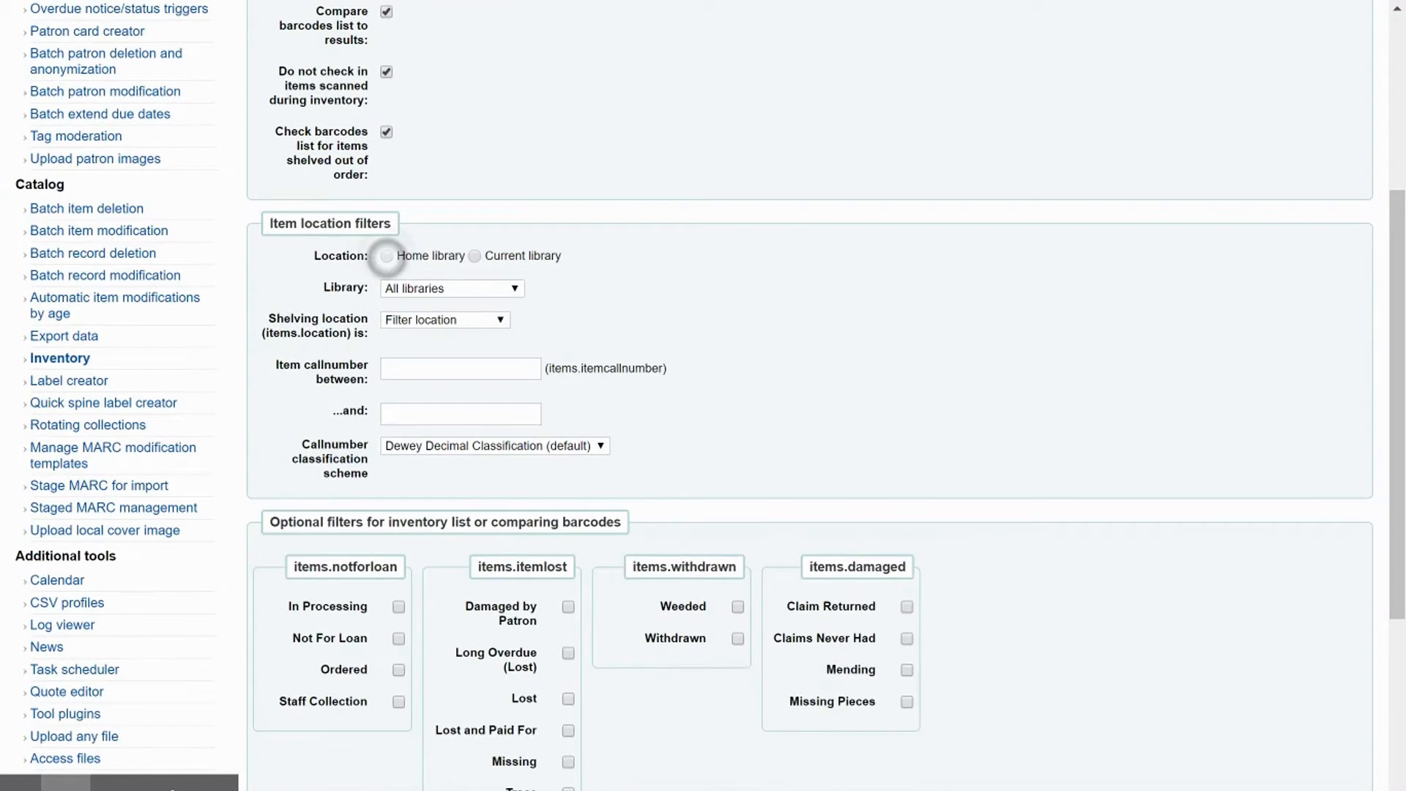
pyautogui.click(503, 289)
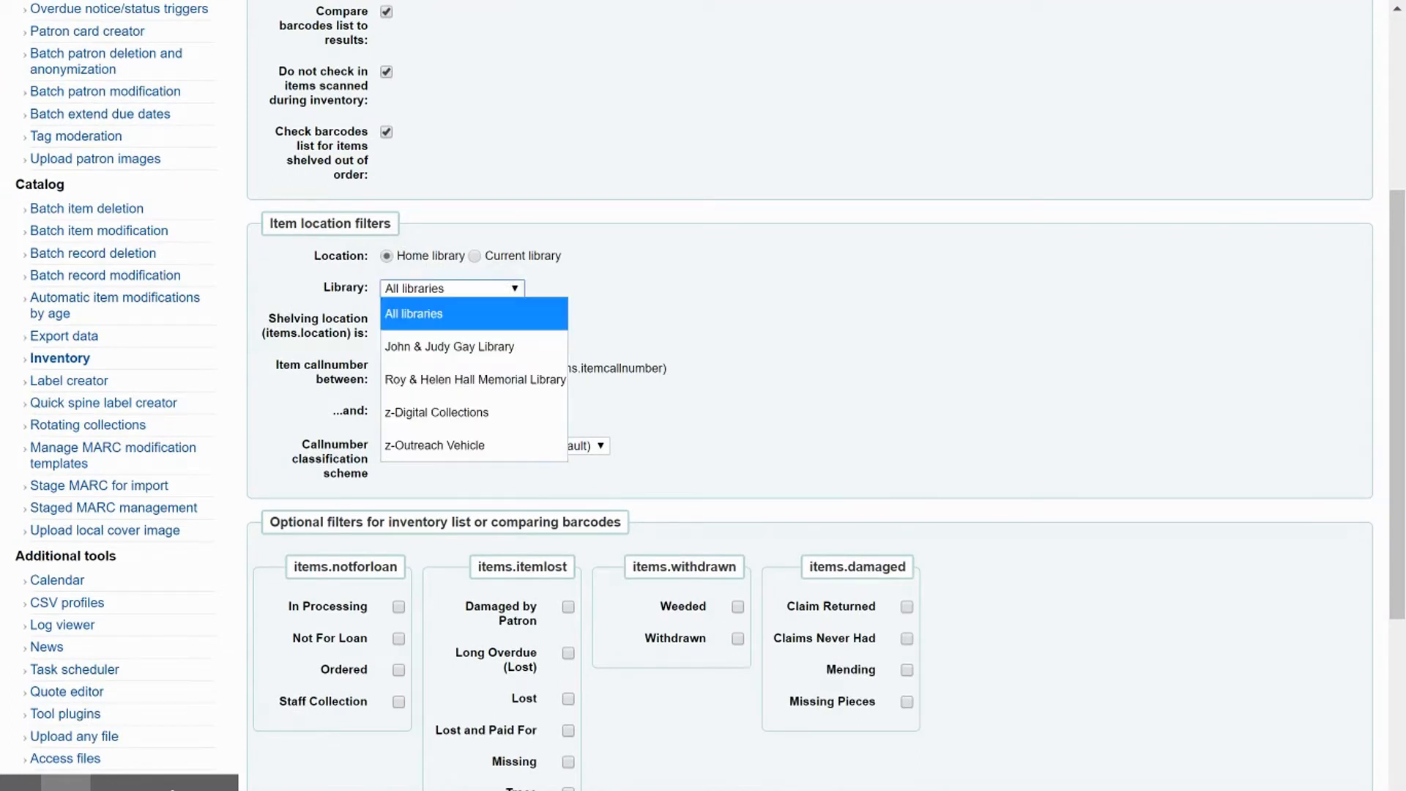
pyautogui.click(475, 380)
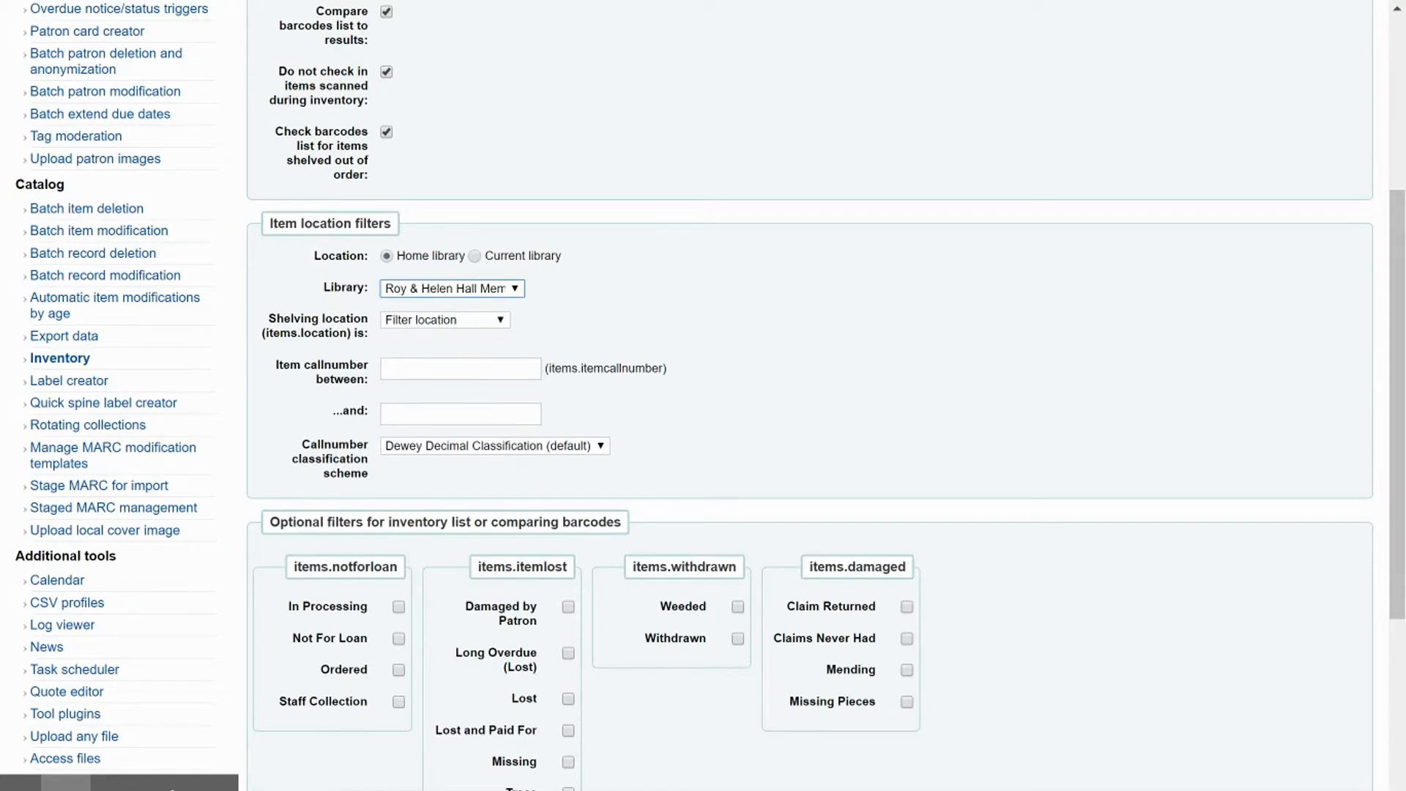
# - Set the item call number range from AW E AAAAAA to AW E ZZZZZZZZZZZ
pyautogui.click(446, 323)
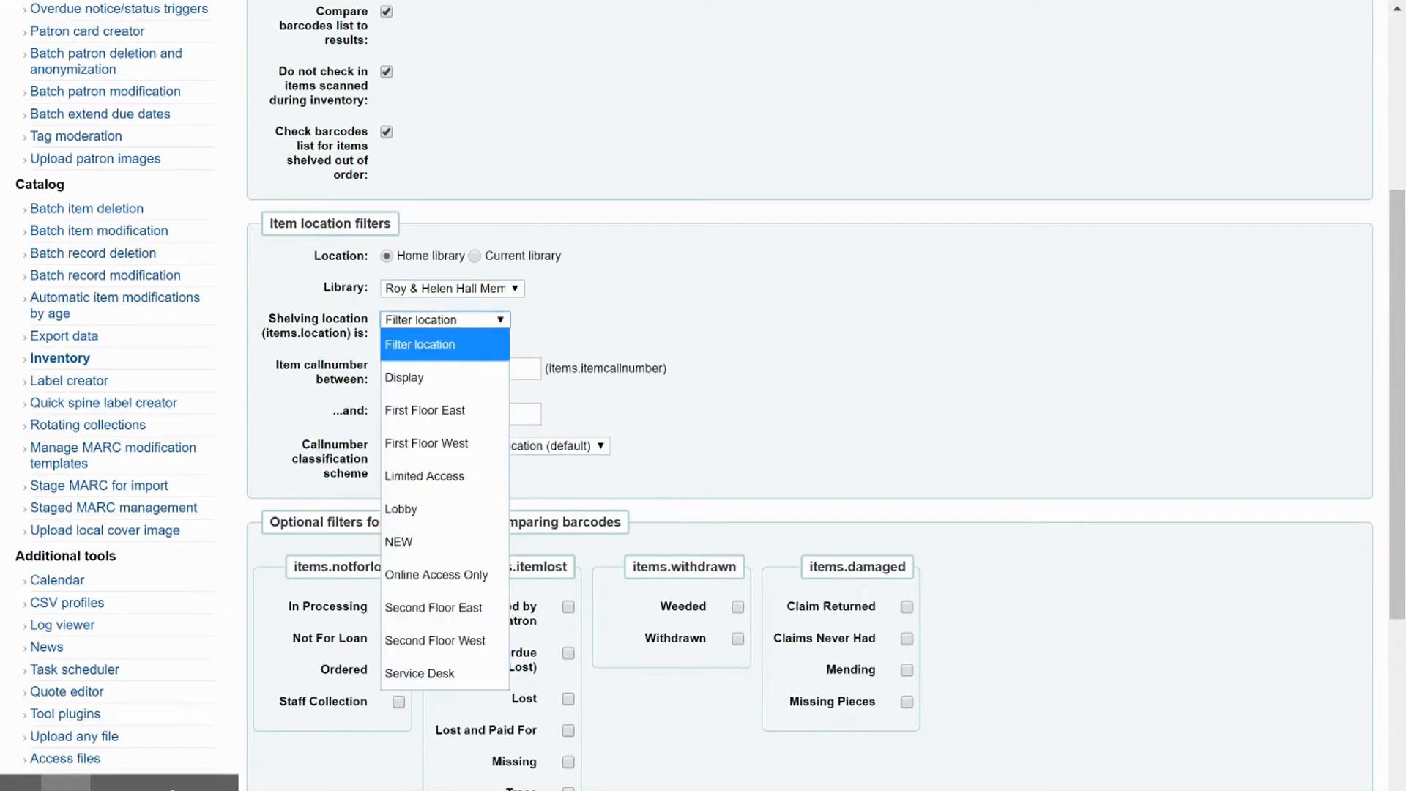
pyautogui.press('Escape')
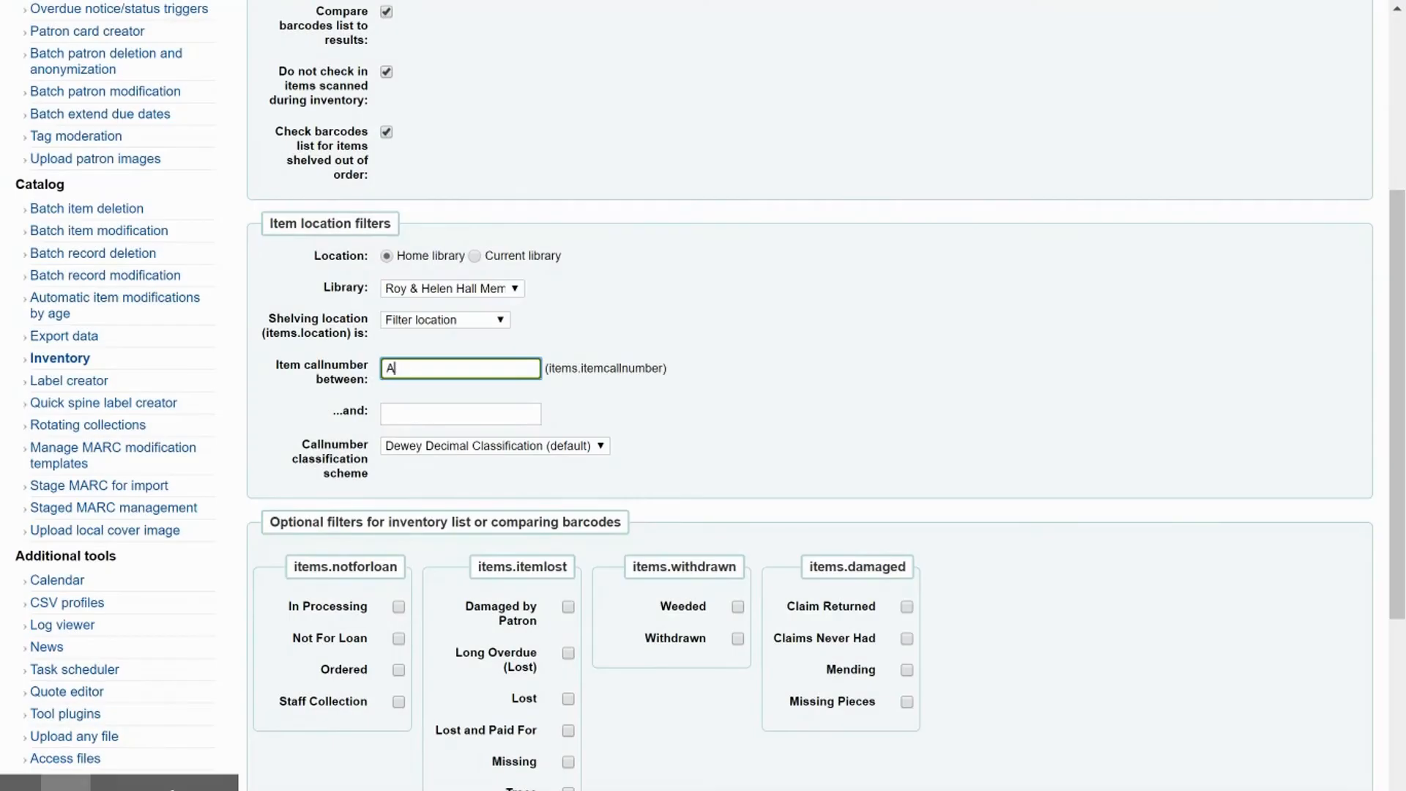
pyautogui.write('W E AAAAAA')
pyautogui.press('Tab')
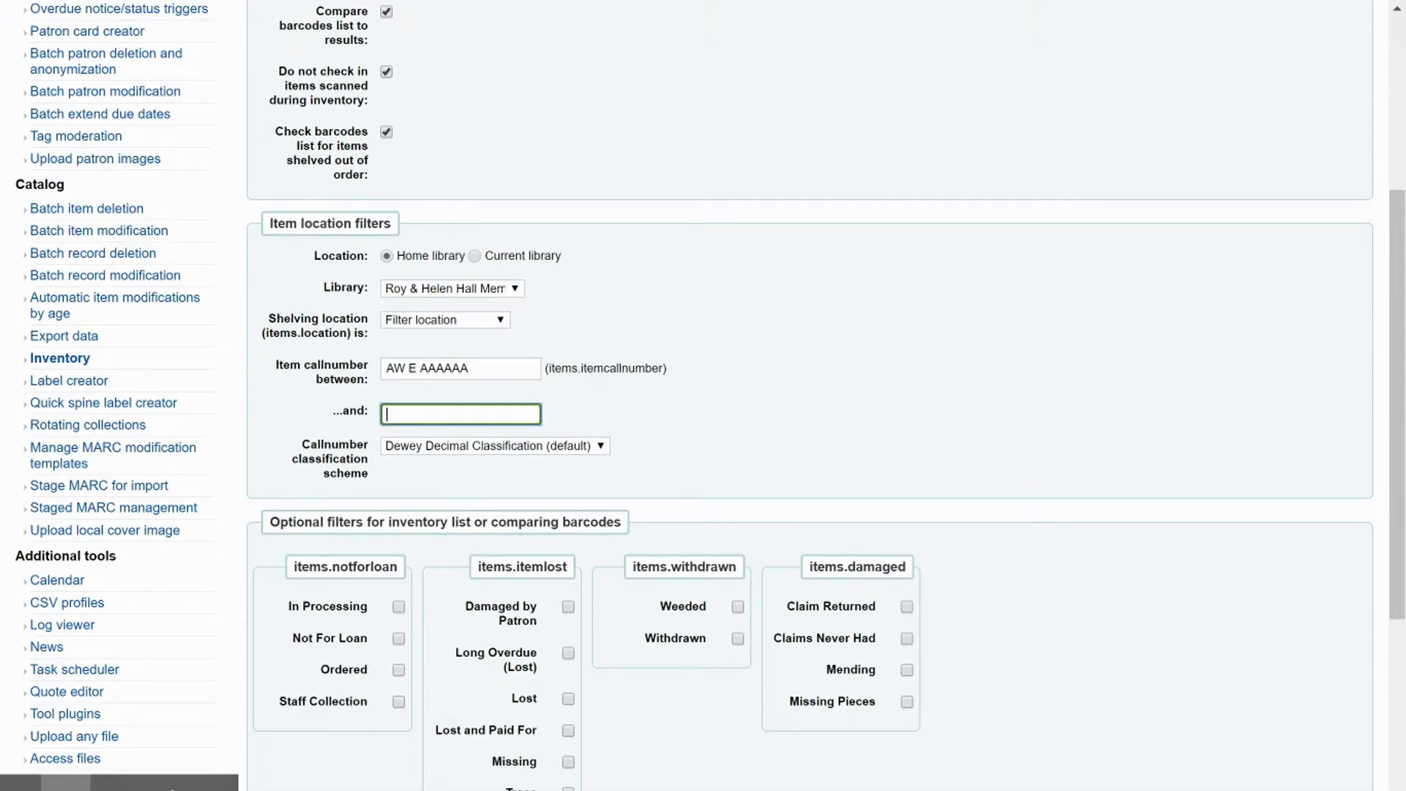
pyautogui.write('AW E ZZZZZZZZZZZ')
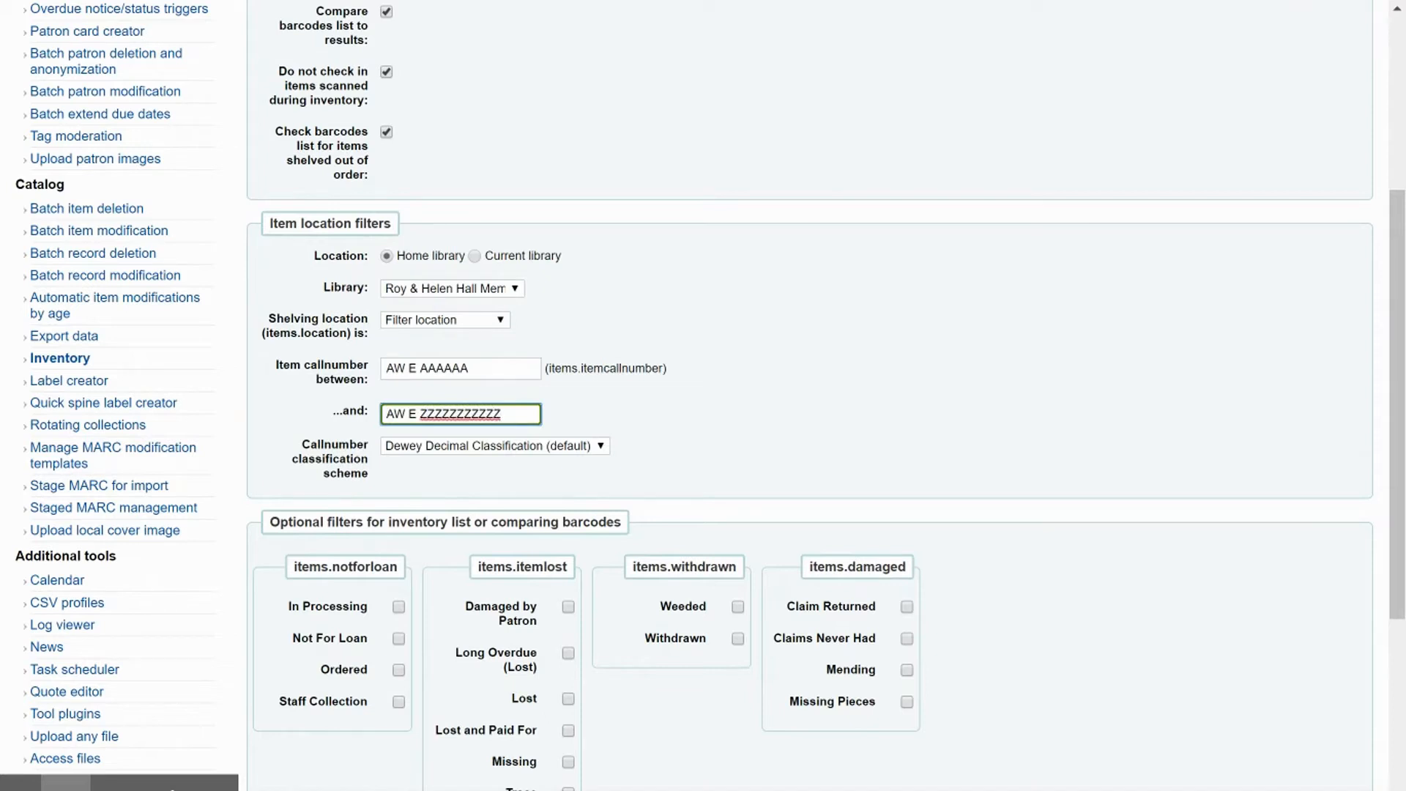
# - Enable skipping items on hold awaiting pickup and submit the inventory
pyautogui.scroll(-3, 282, 234)
pyautogui.scroll(-2, 282, 233)
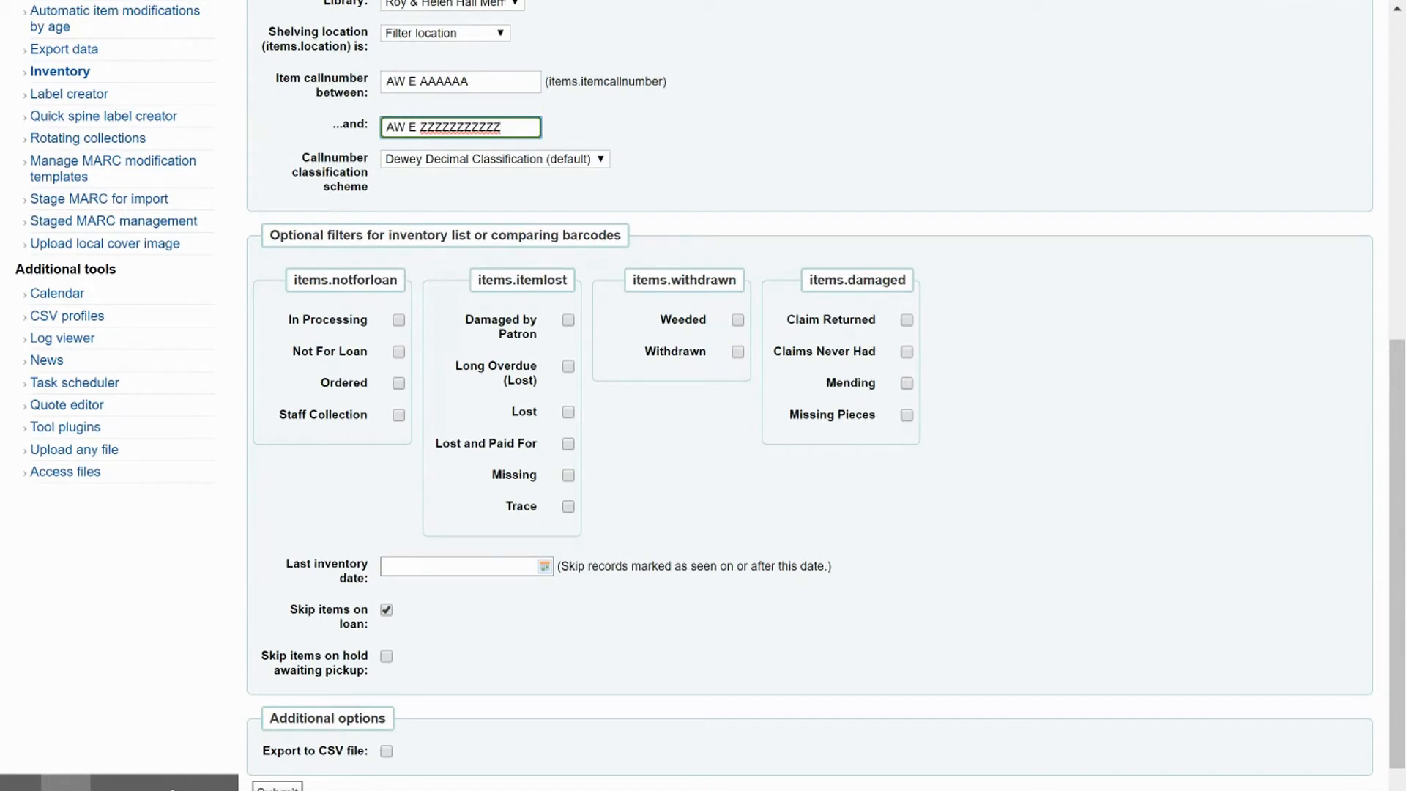
pyautogui.scroll(-1, 230, 636)
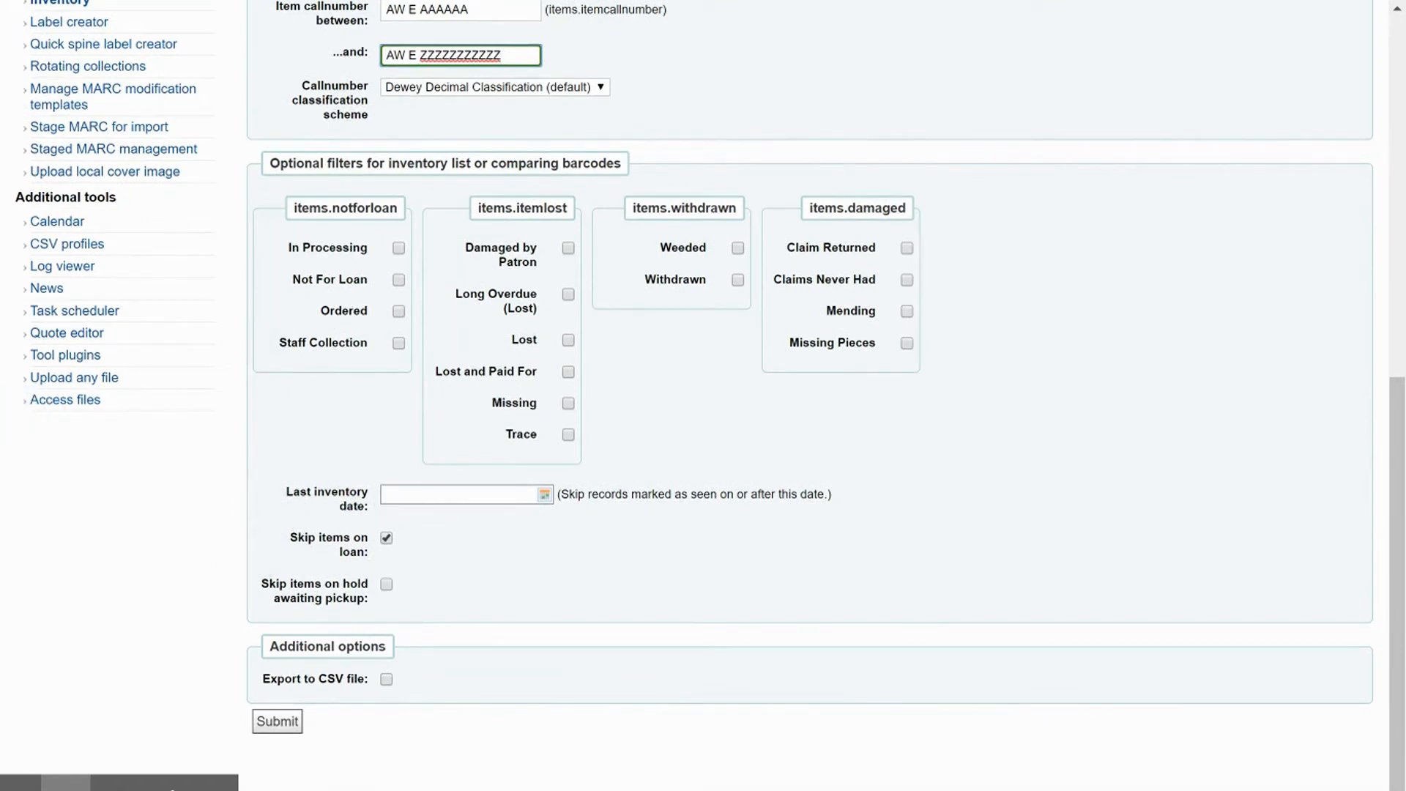
pyautogui.click(386, 583)
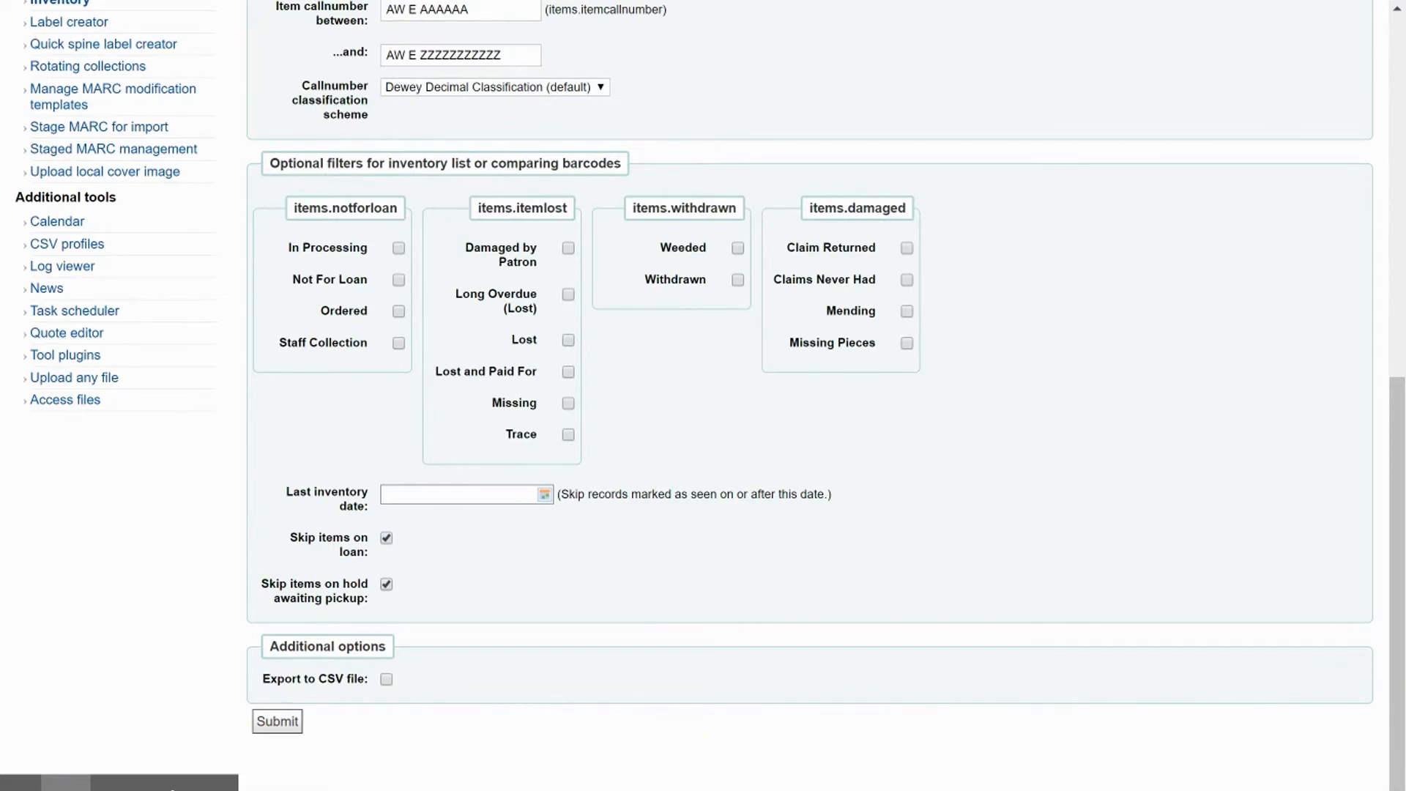
pyautogui.click(277, 721)
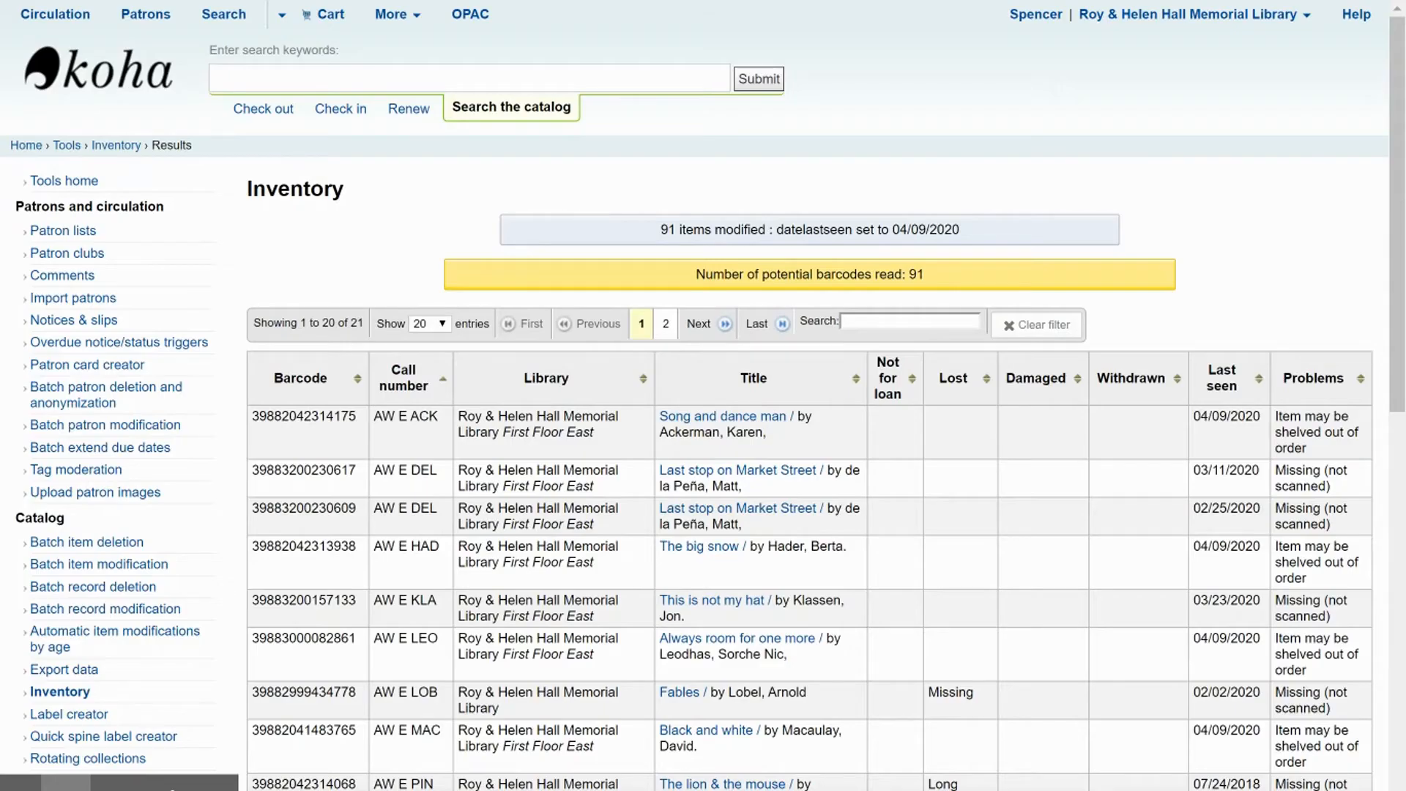
# - Show 50 entries per page and sort the inventory results by Problems
pyautogui.scroll(-2, 1329, 512)
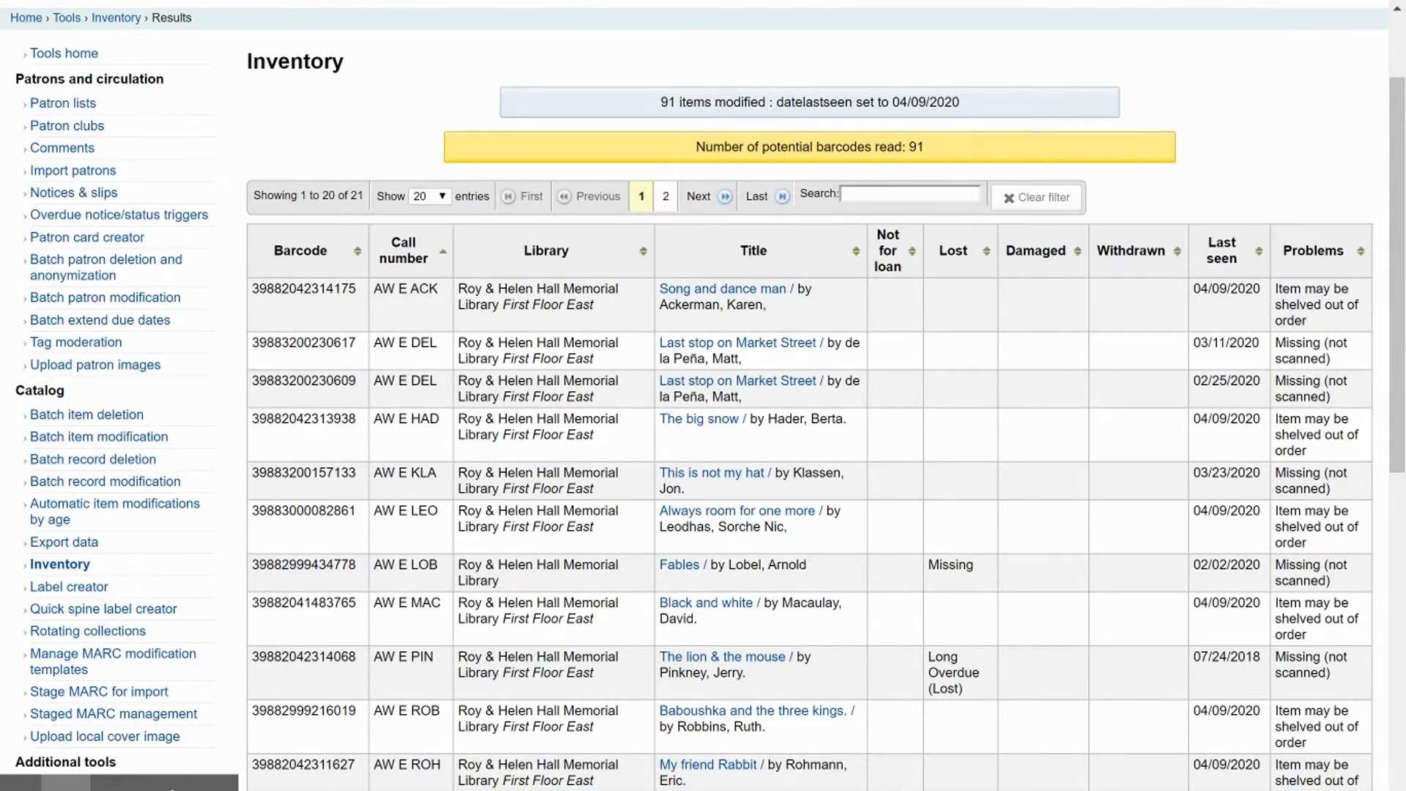
pyautogui.scroll(-2, 1010, 622)
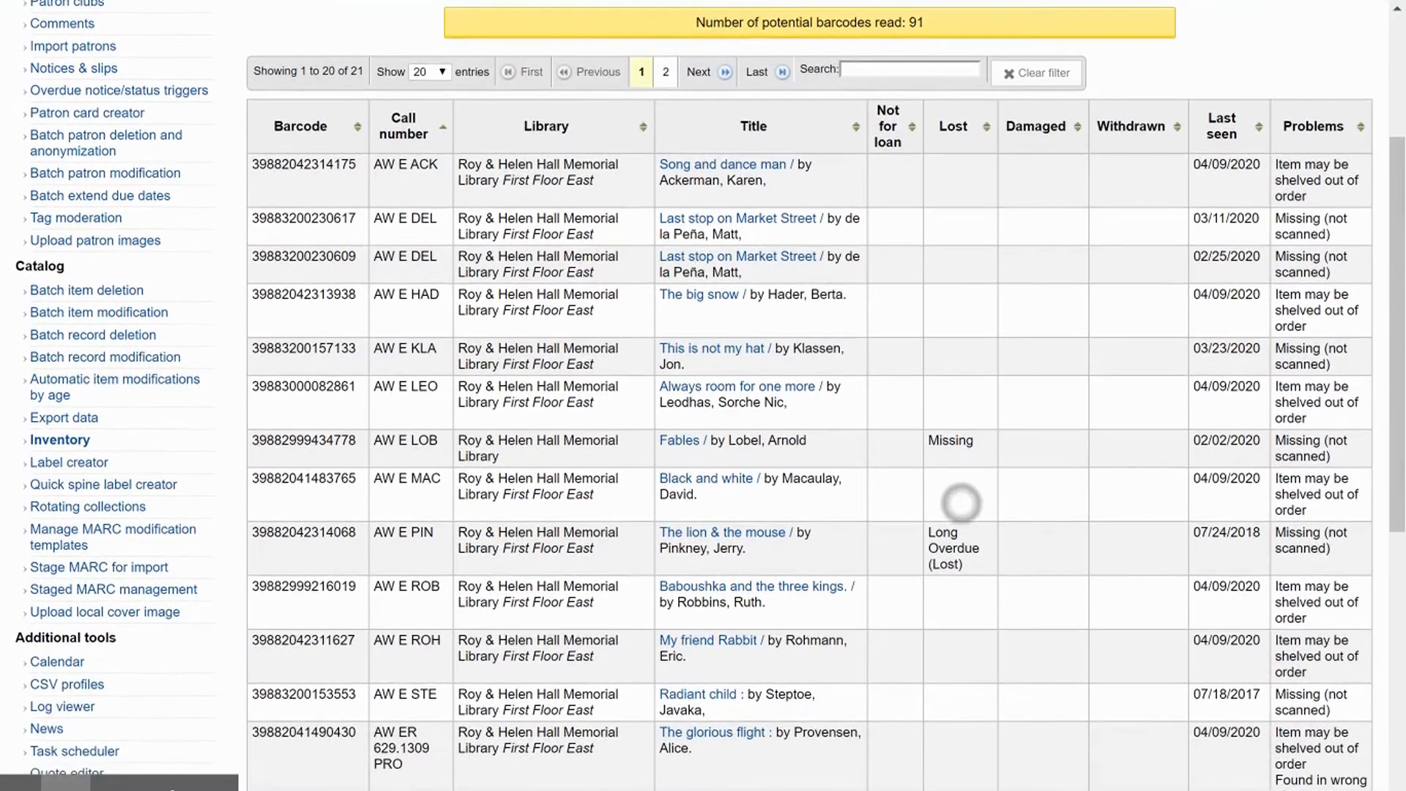
pyautogui.scroll(1, 961, 503)
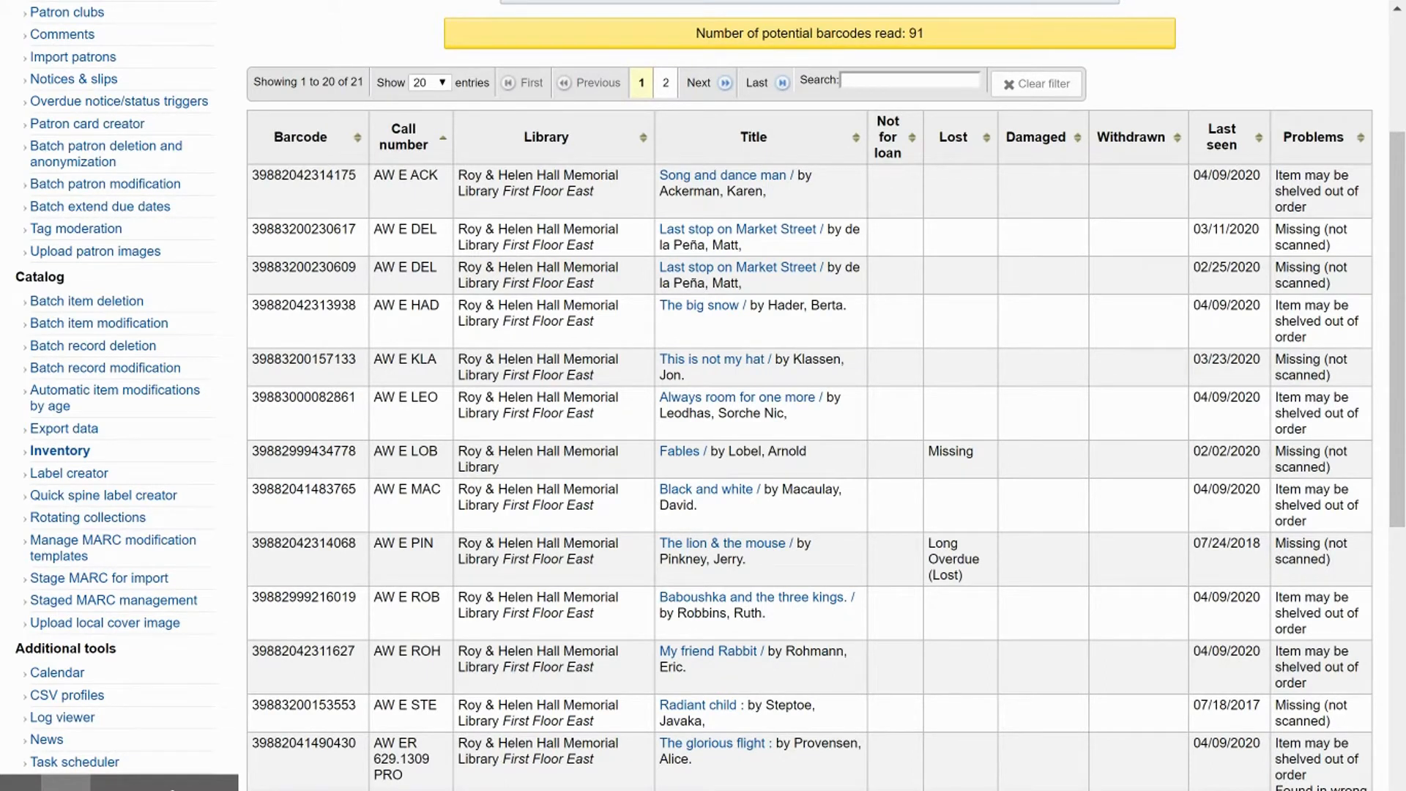
pyautogui.scroll(-2, 398, 365)
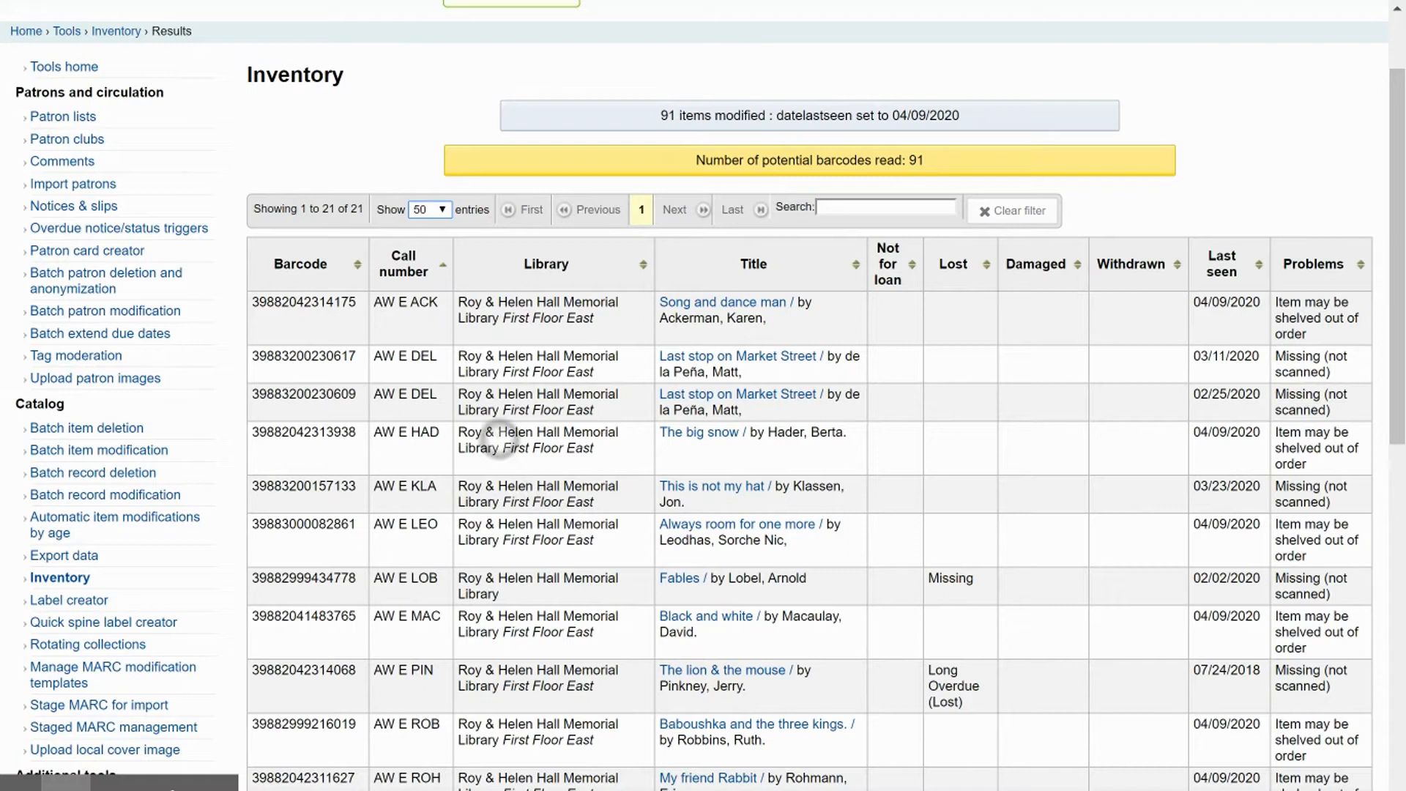
pyautogui.click(1353, 253)
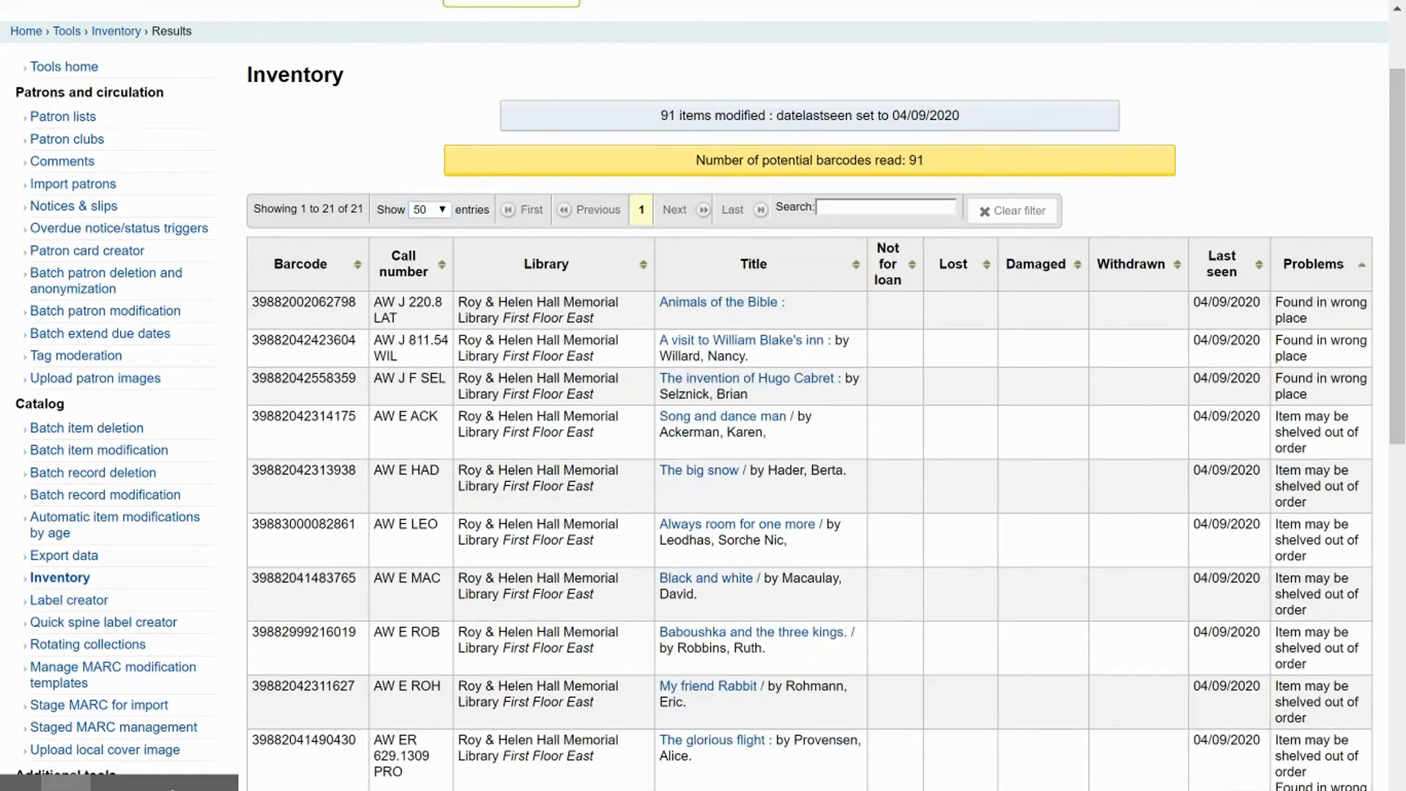
# - Review the sorted inventory results down to the end of the list
pyautogui.scroll(-3, 1077, 337)
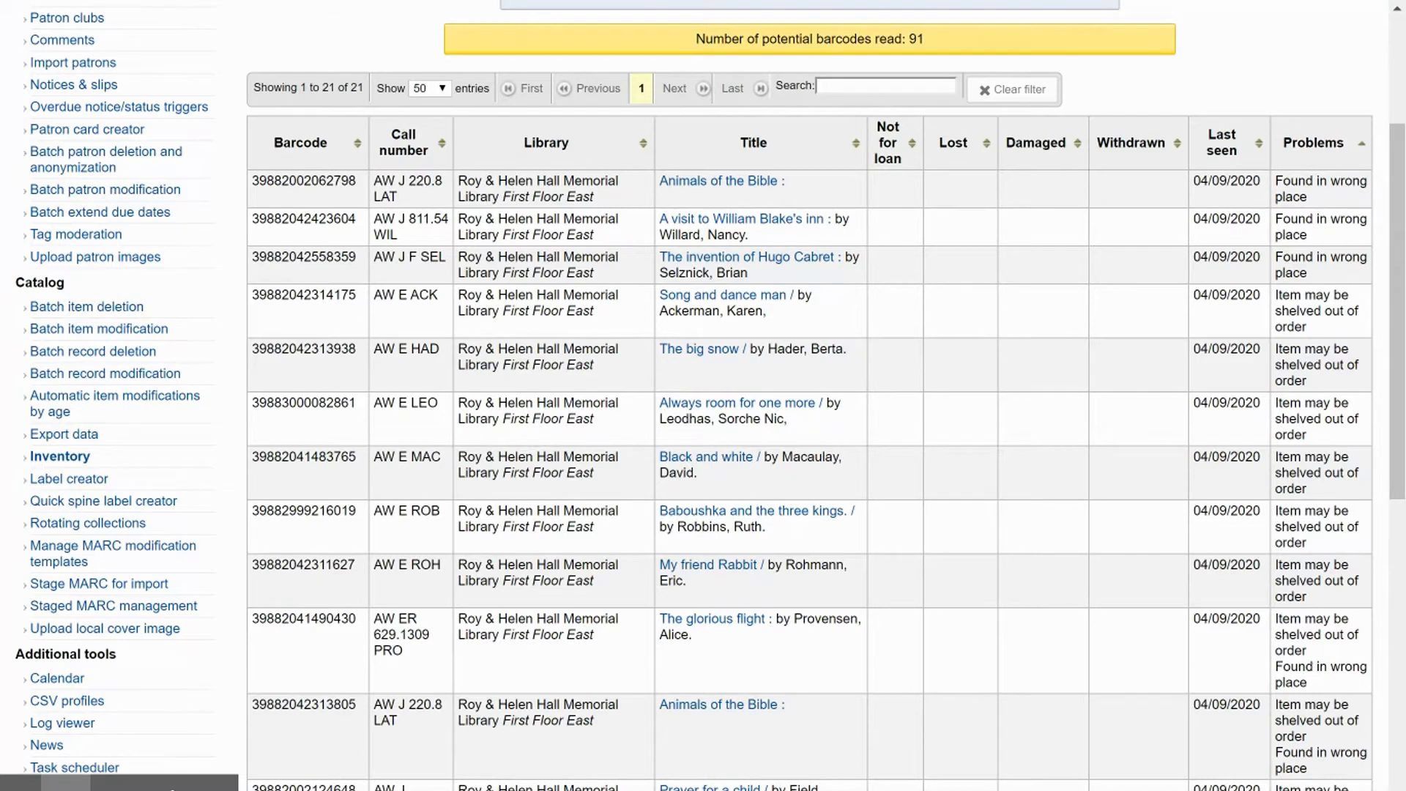
pyautogui.scroll(-2, 455, 418)
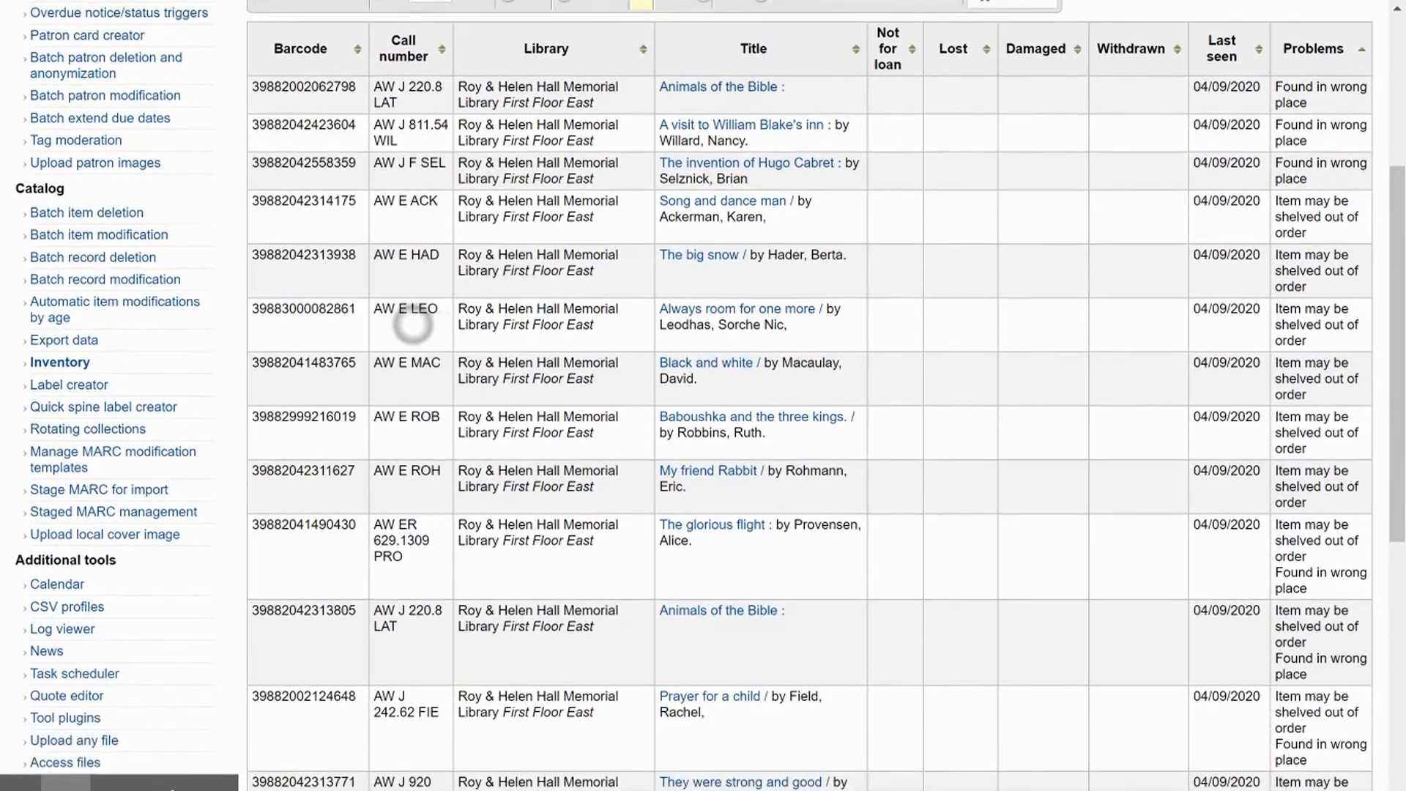
pyautogui.scroll(-1, 408, 312)
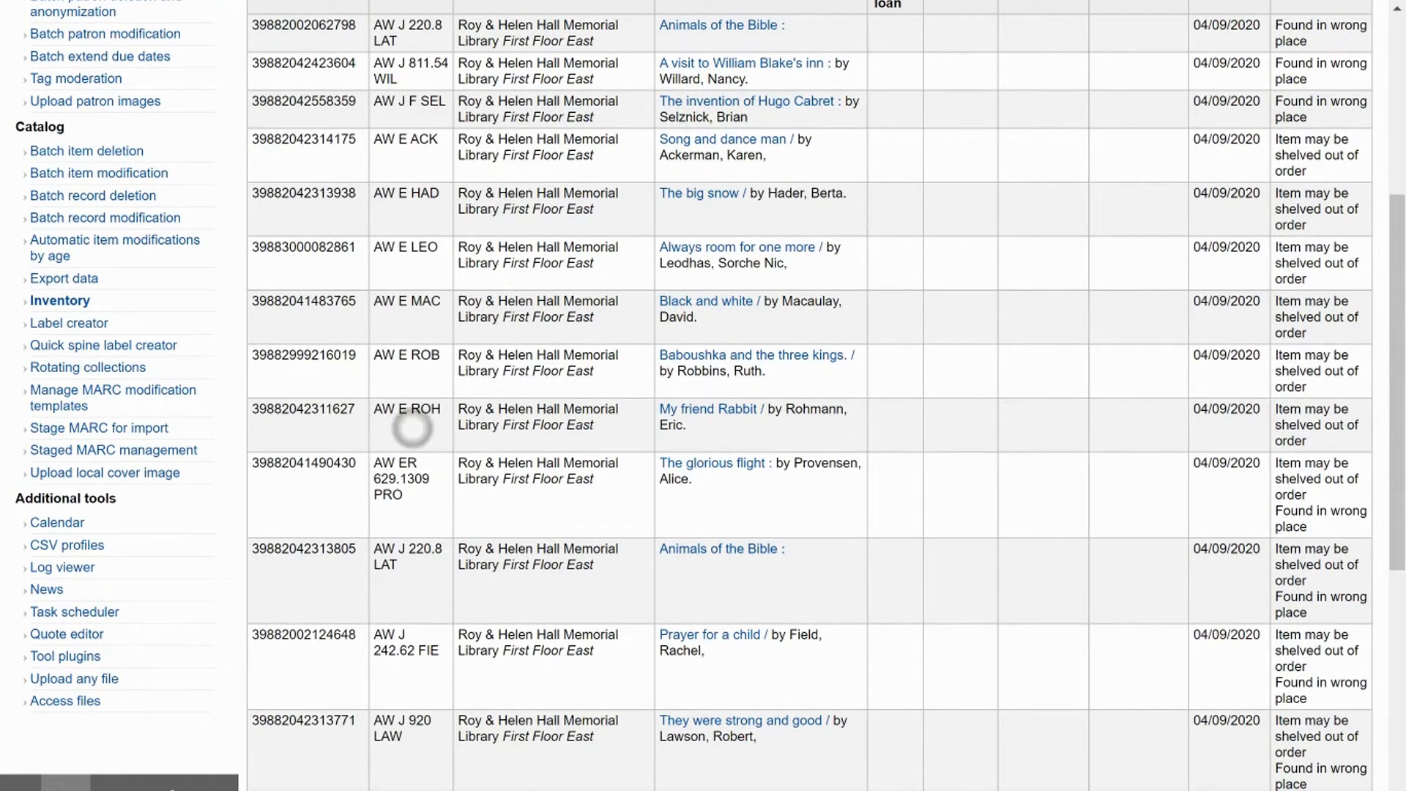
pyautogui.scroll(-2, 408, 423)
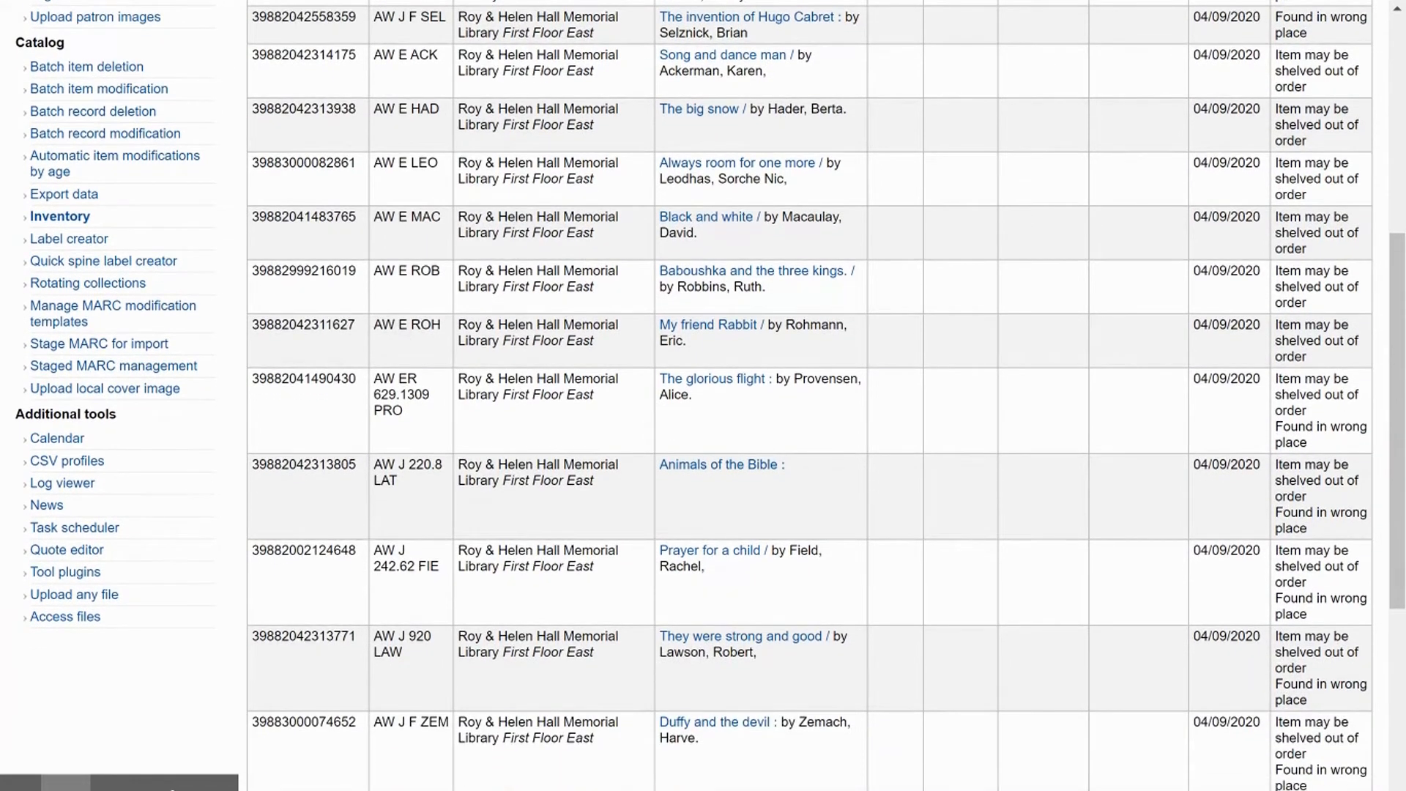
pyautogui.scroll(-2, 386, 314)
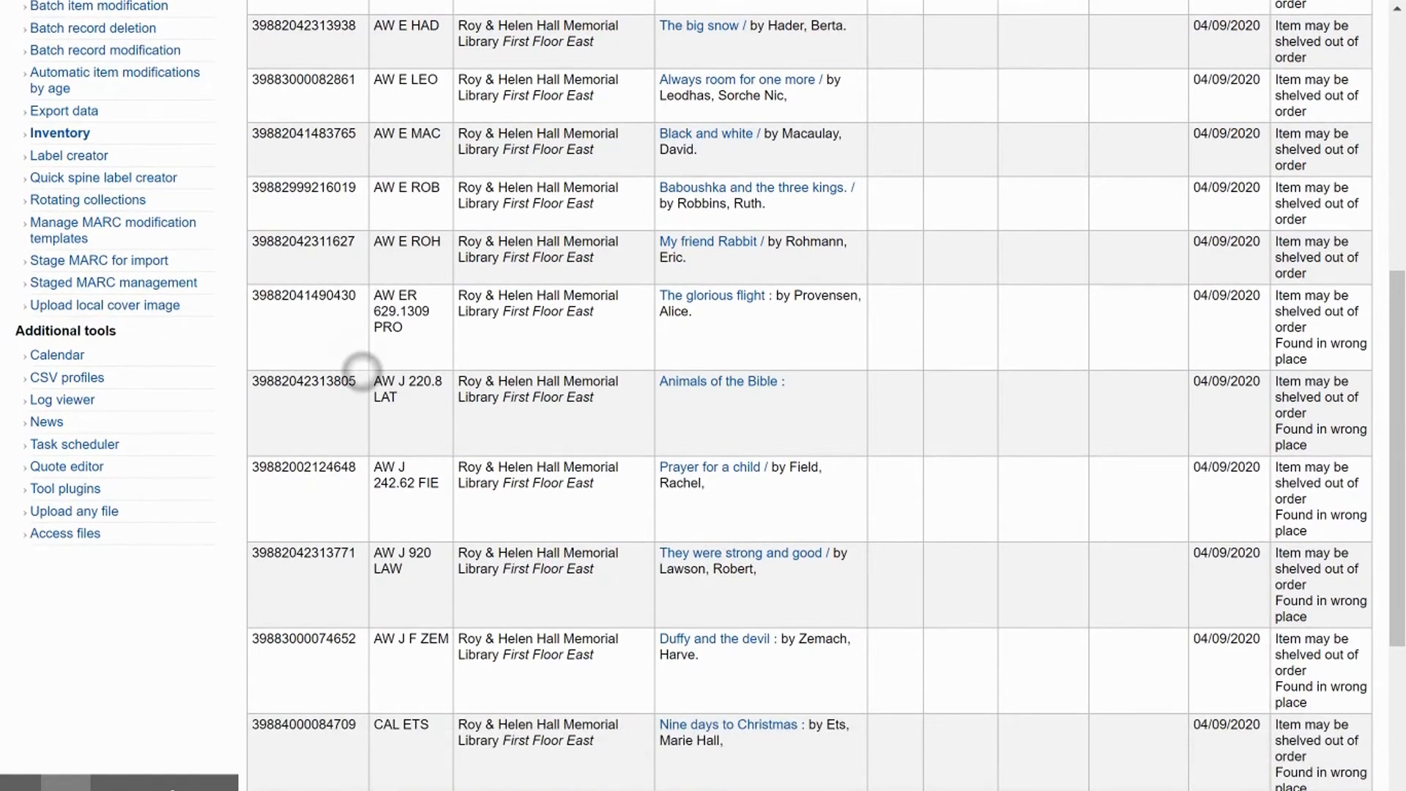
pyautogui.scroll(-4, 359, 370)
pyautogui.scroll(-2, 341, 307)
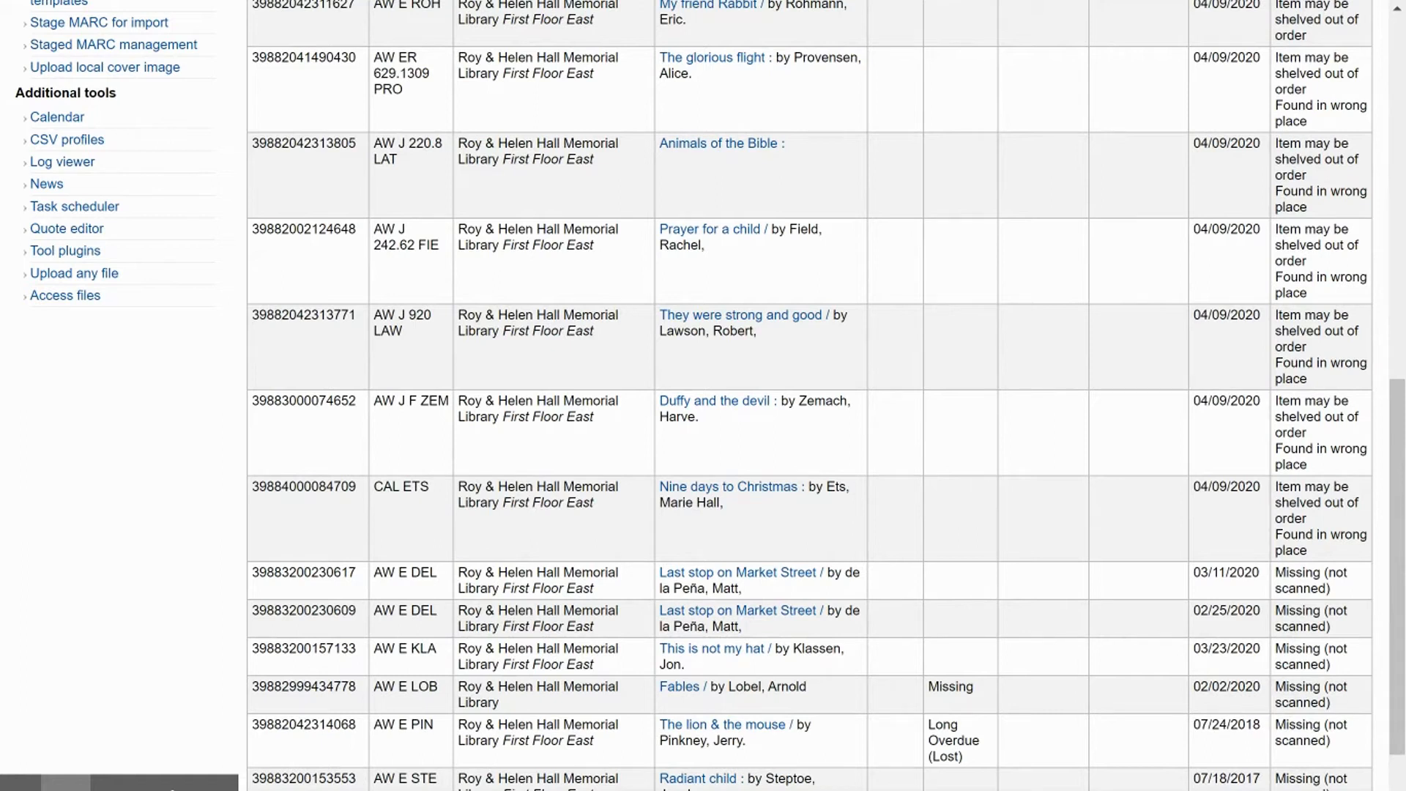
pyautogui.scroll(-2, 355, 330)
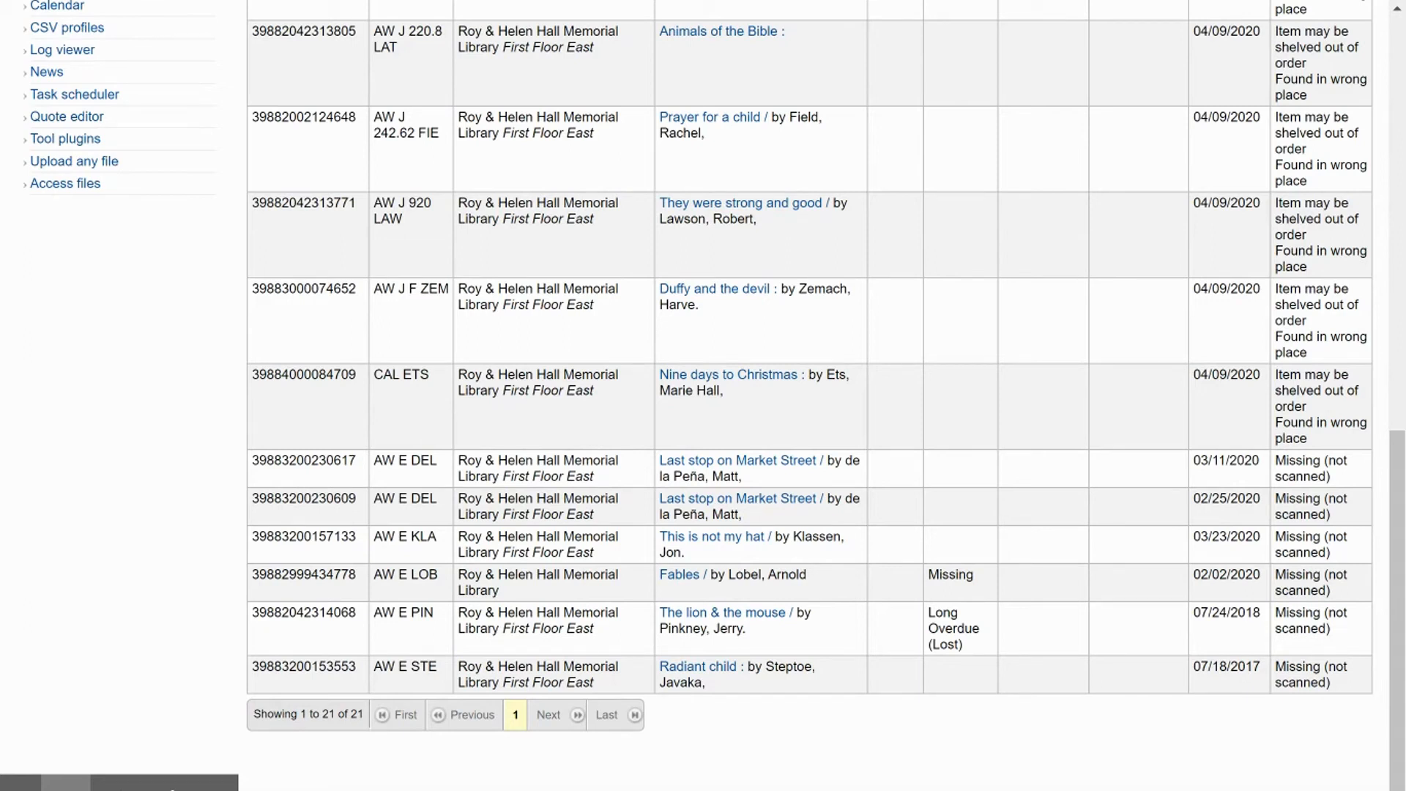
# - Open the record for the missing title Radiant child from the inventory results and review its holdings
pyautogui.click(701, 671)
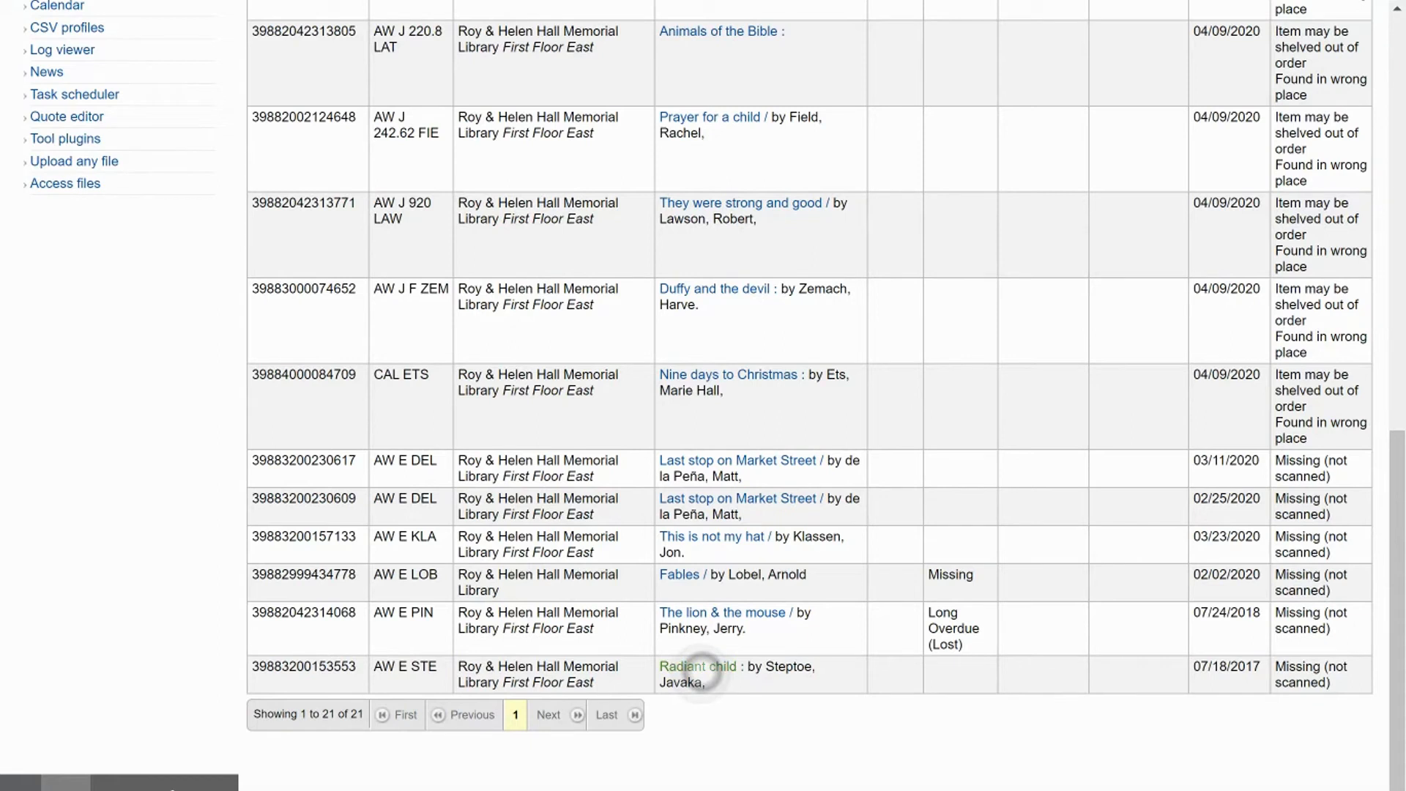
pyautogui.rightClick(702, 671)
pyautogui.click(786, 483)
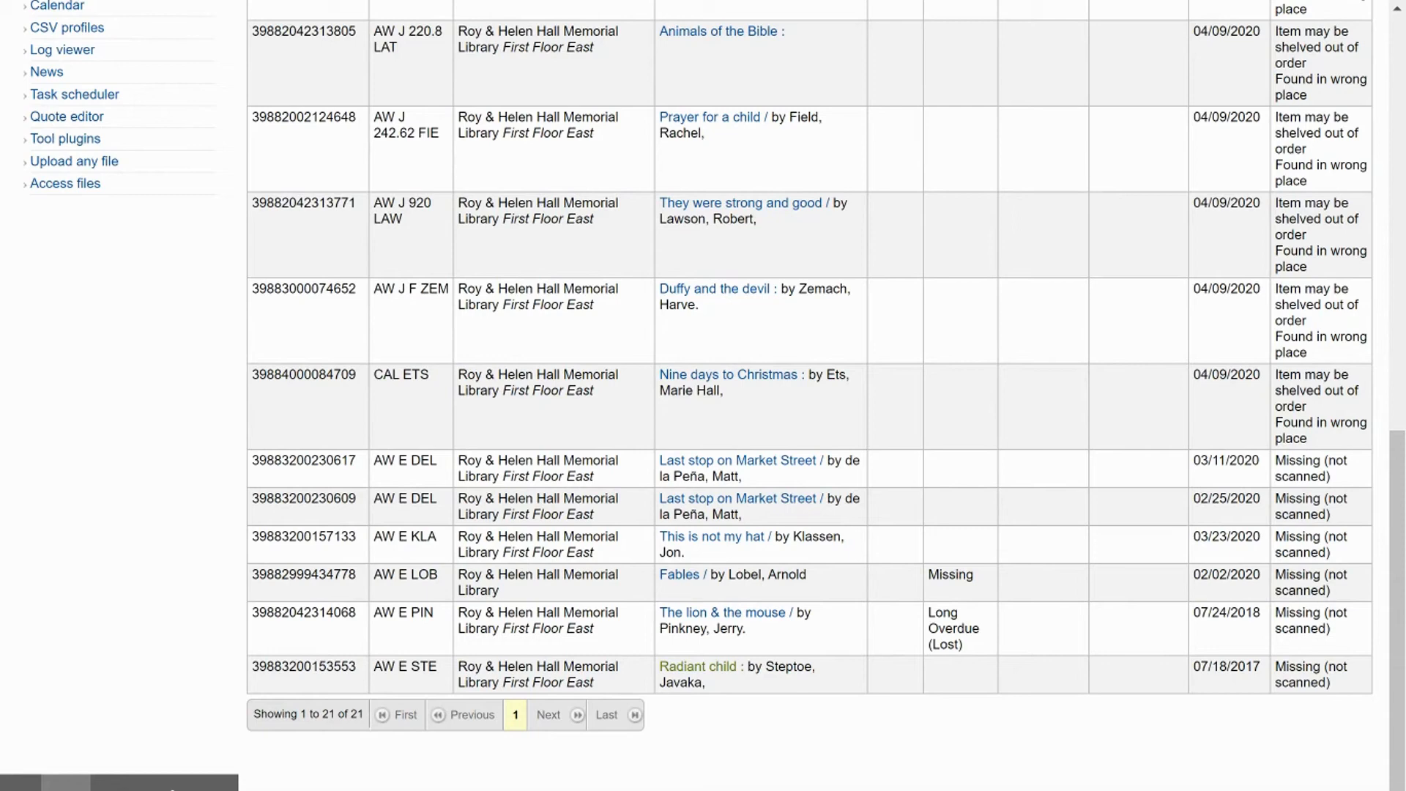
pyautogui.click(697, 666)
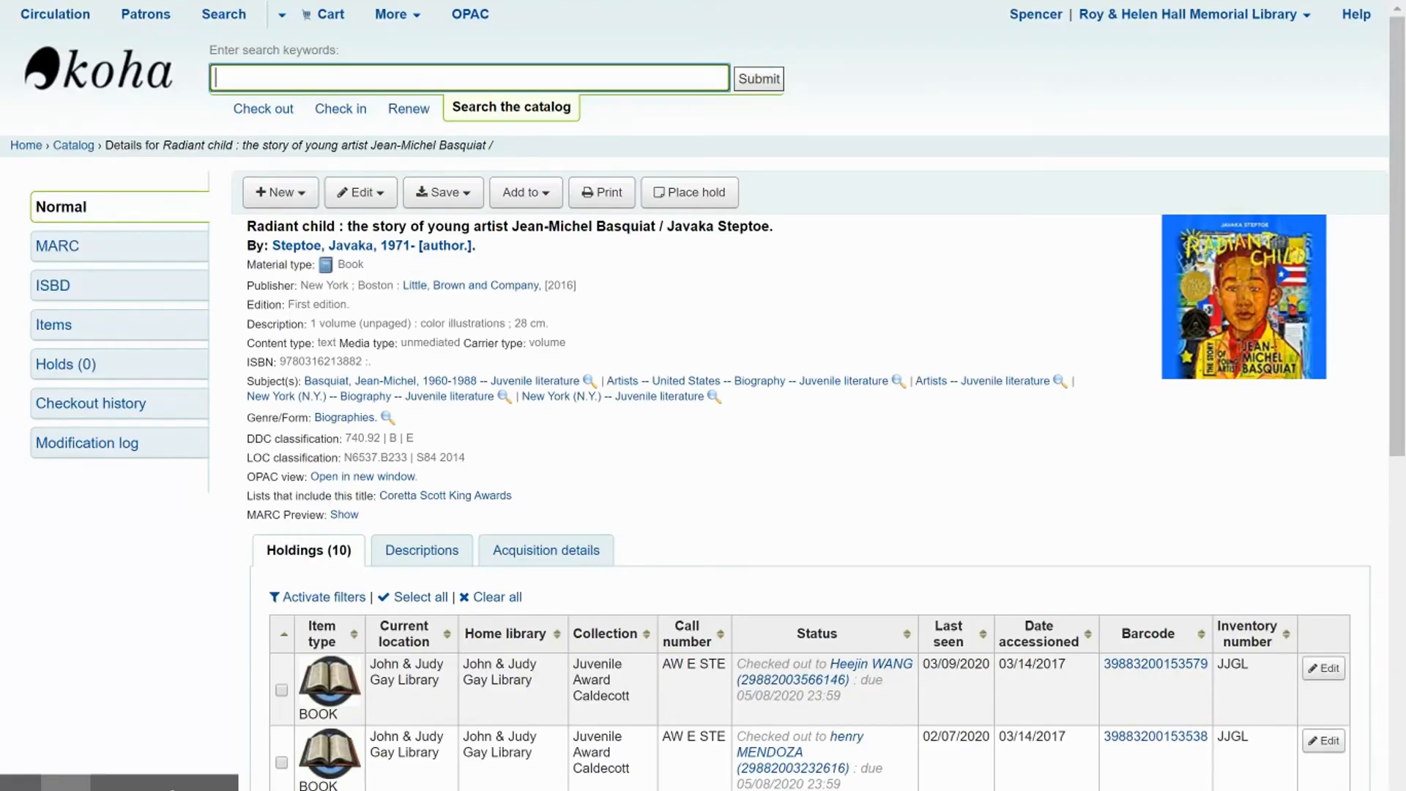
pyautogui.scroll(-1, 311, 388)
pyautogui.scroll(-5, 312, 388)
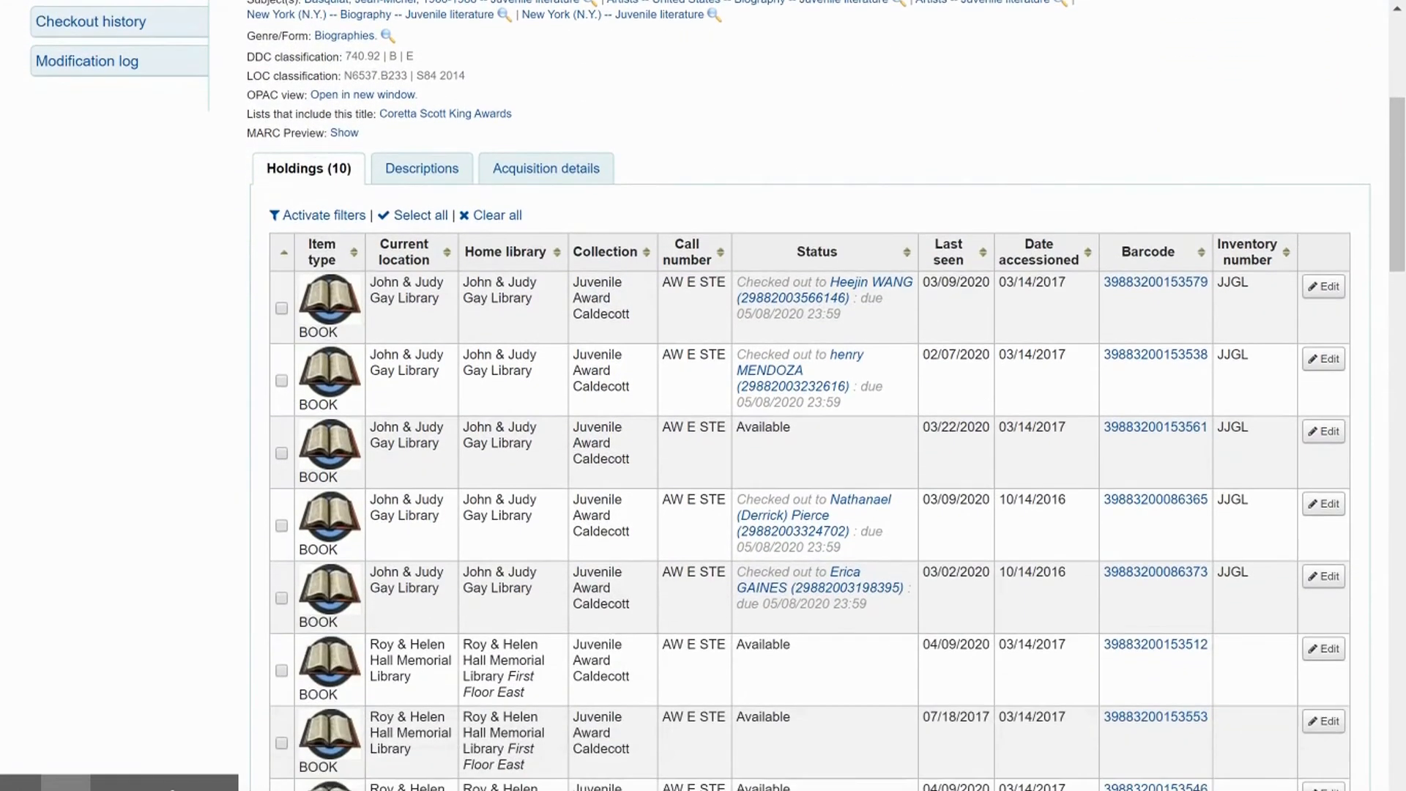
pyautogui.hotkey('alt', 'Left')
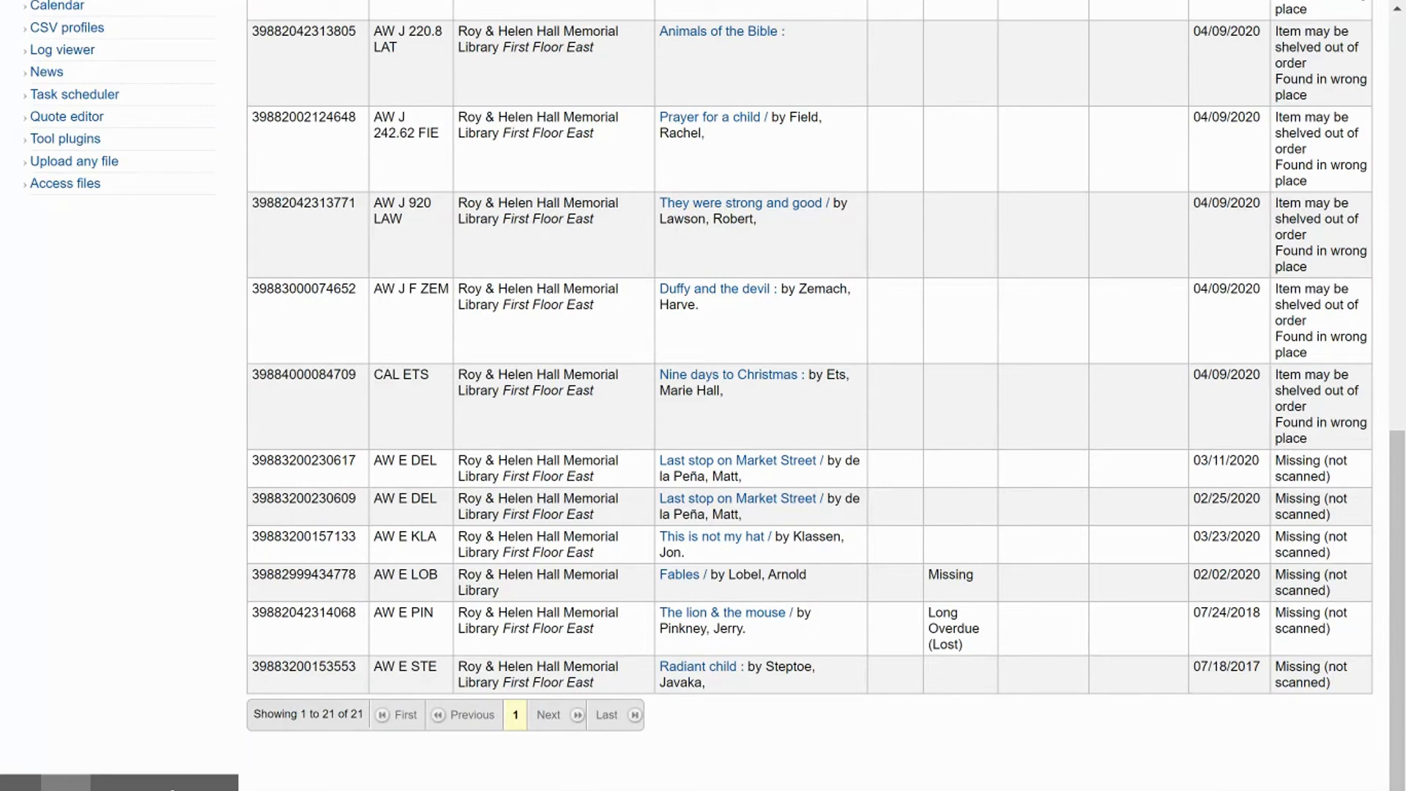
pyautogui.hotkey('alt', 'Right')
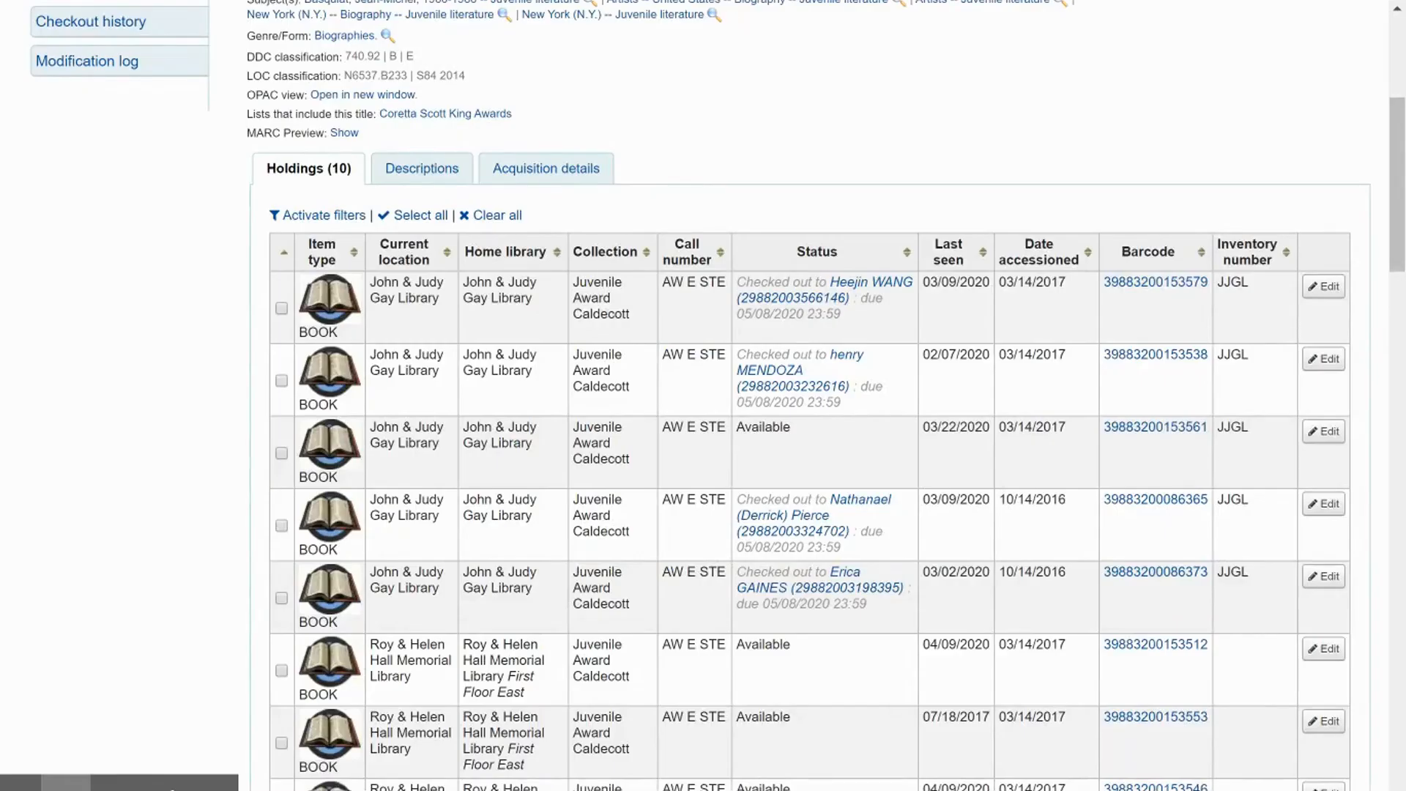
pyautogui.scroll(-3, 480, 393)
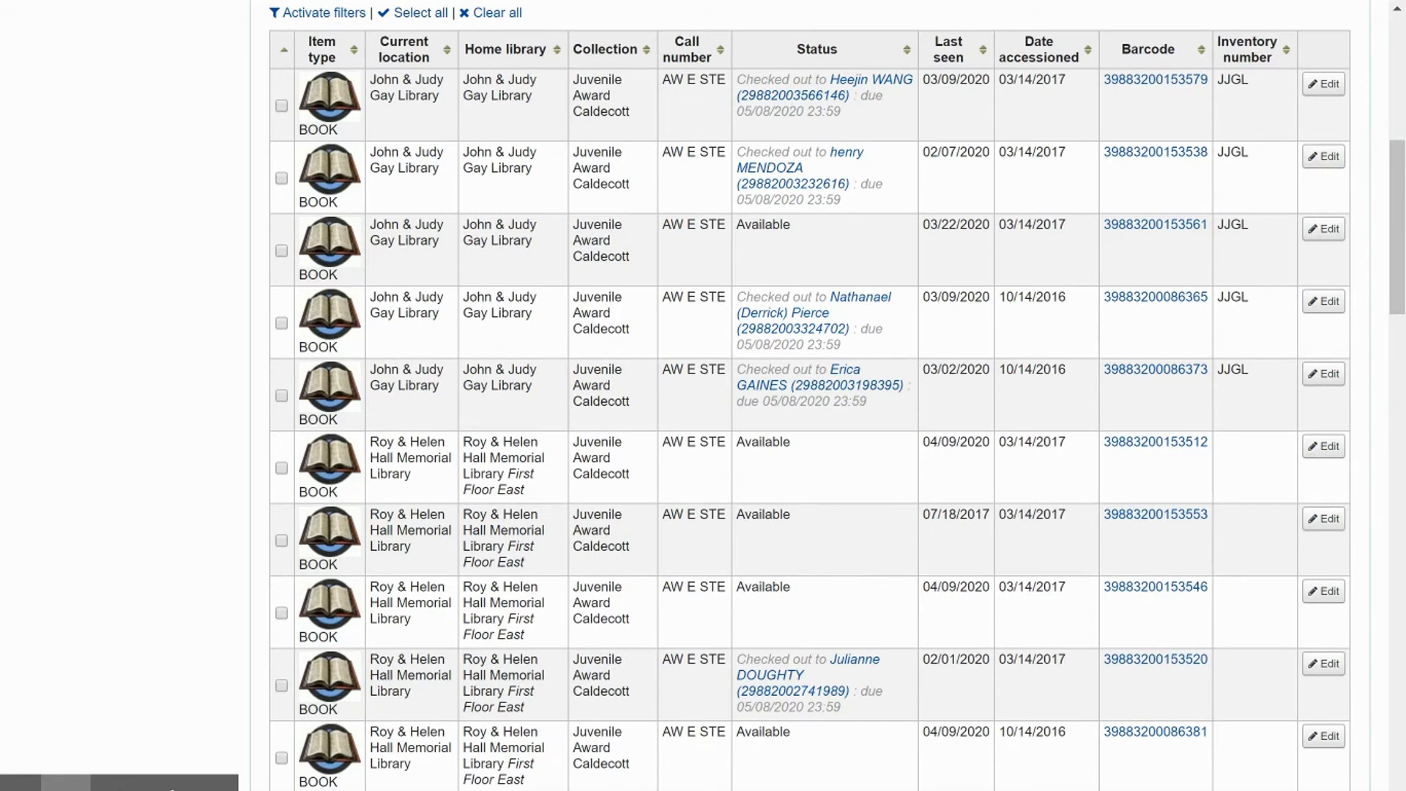
pyautogui.click(1322, 520)
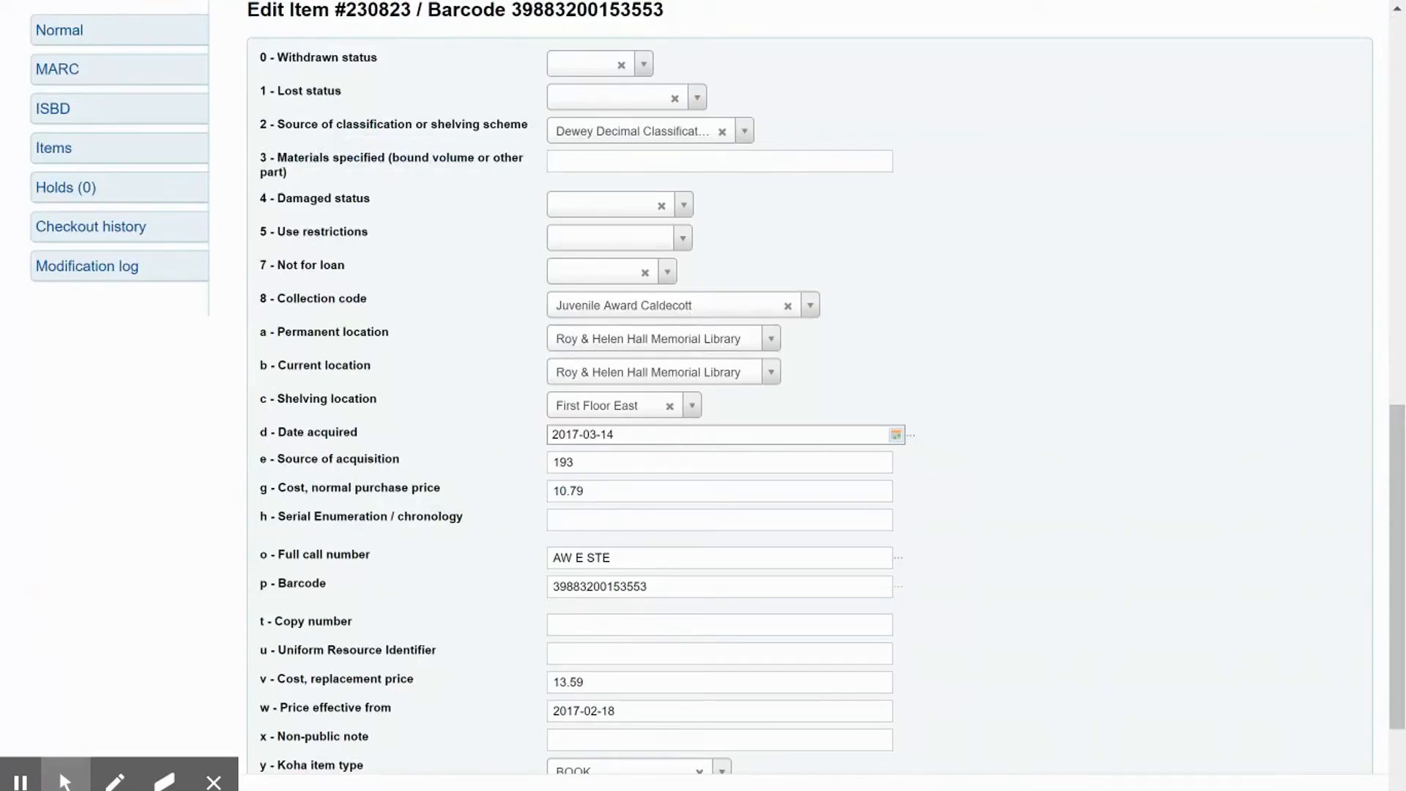
pyautogui.click(674, 98)
pyautogui.click(623, 97)
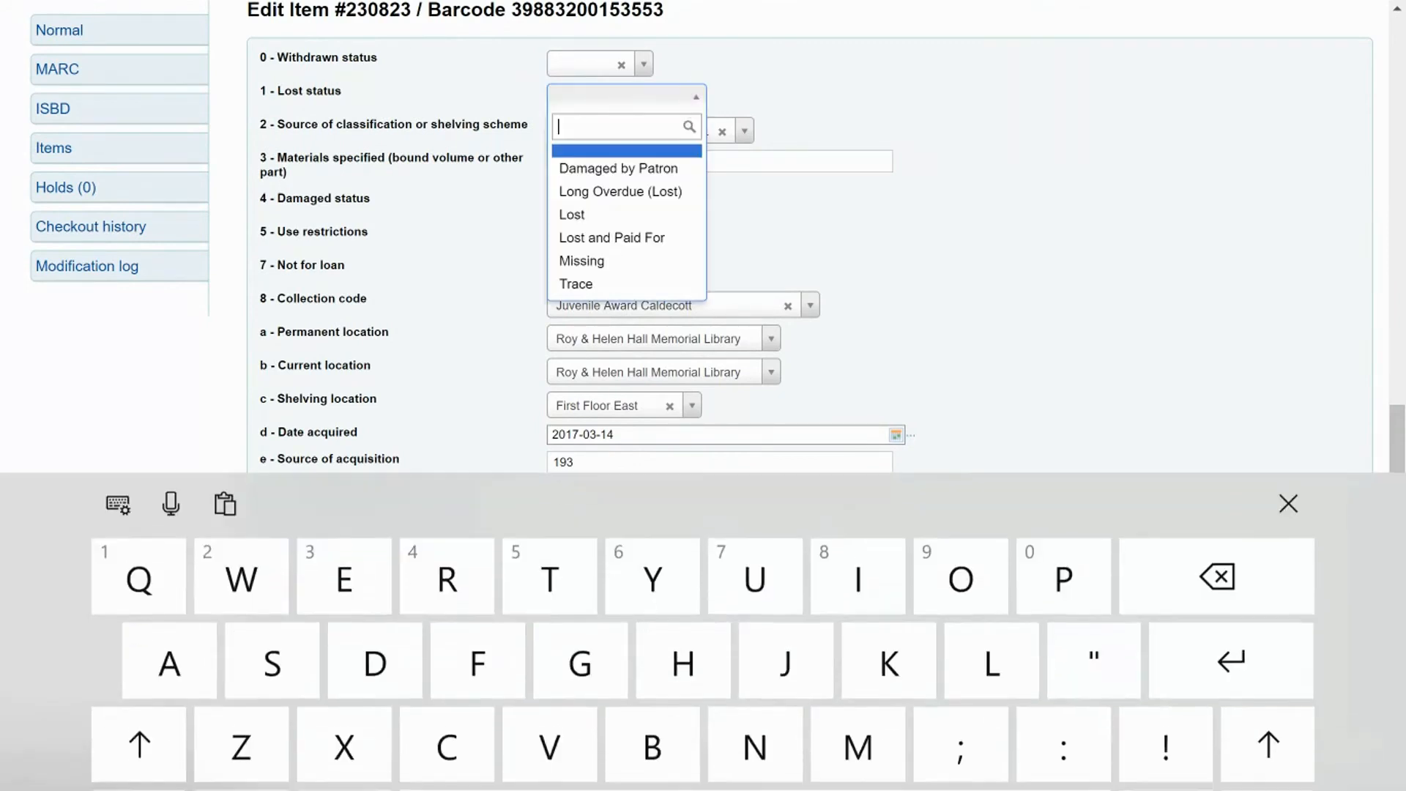
pyautogui.click(581, 282)
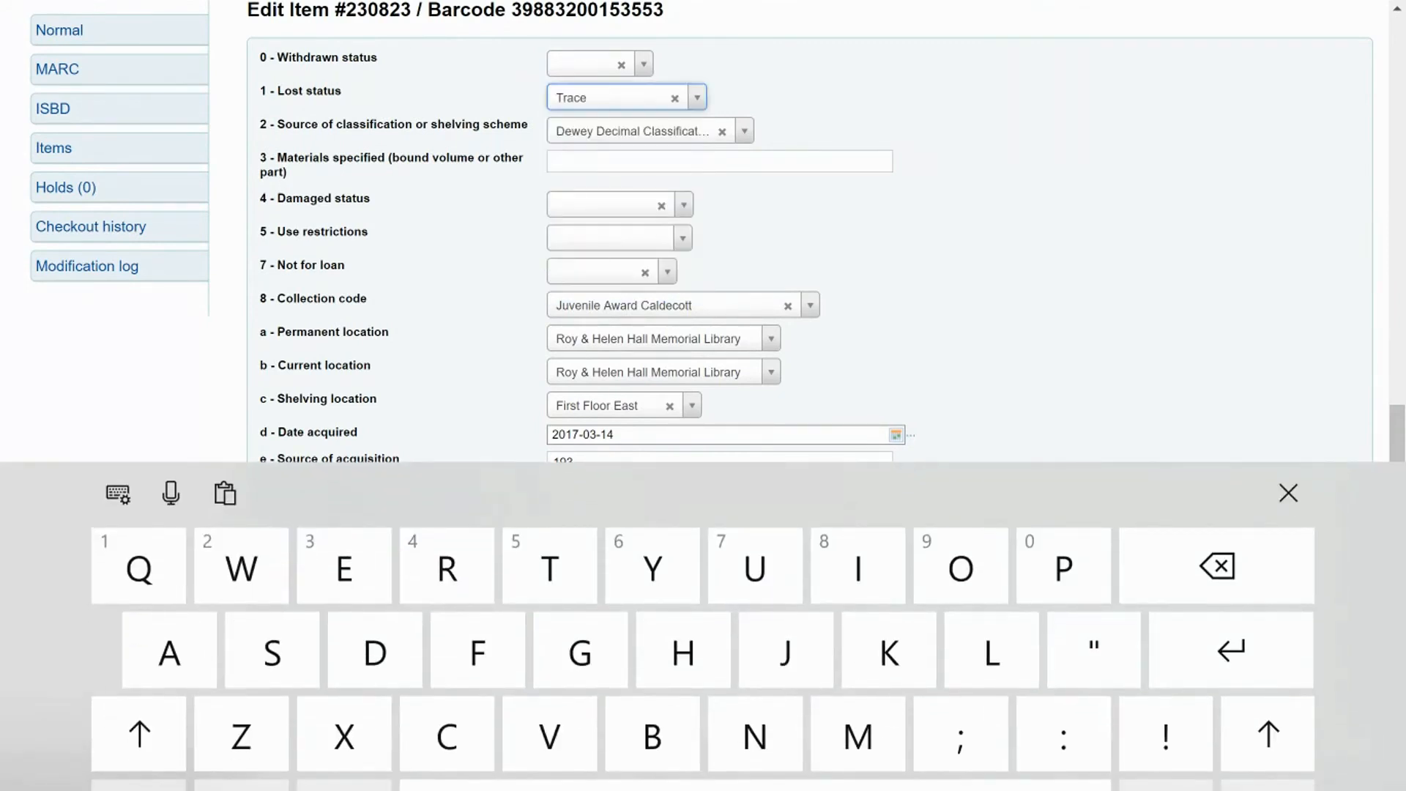
pyautogui.click(183, 378)
pyautogui.scroll(-2, 703, 396)
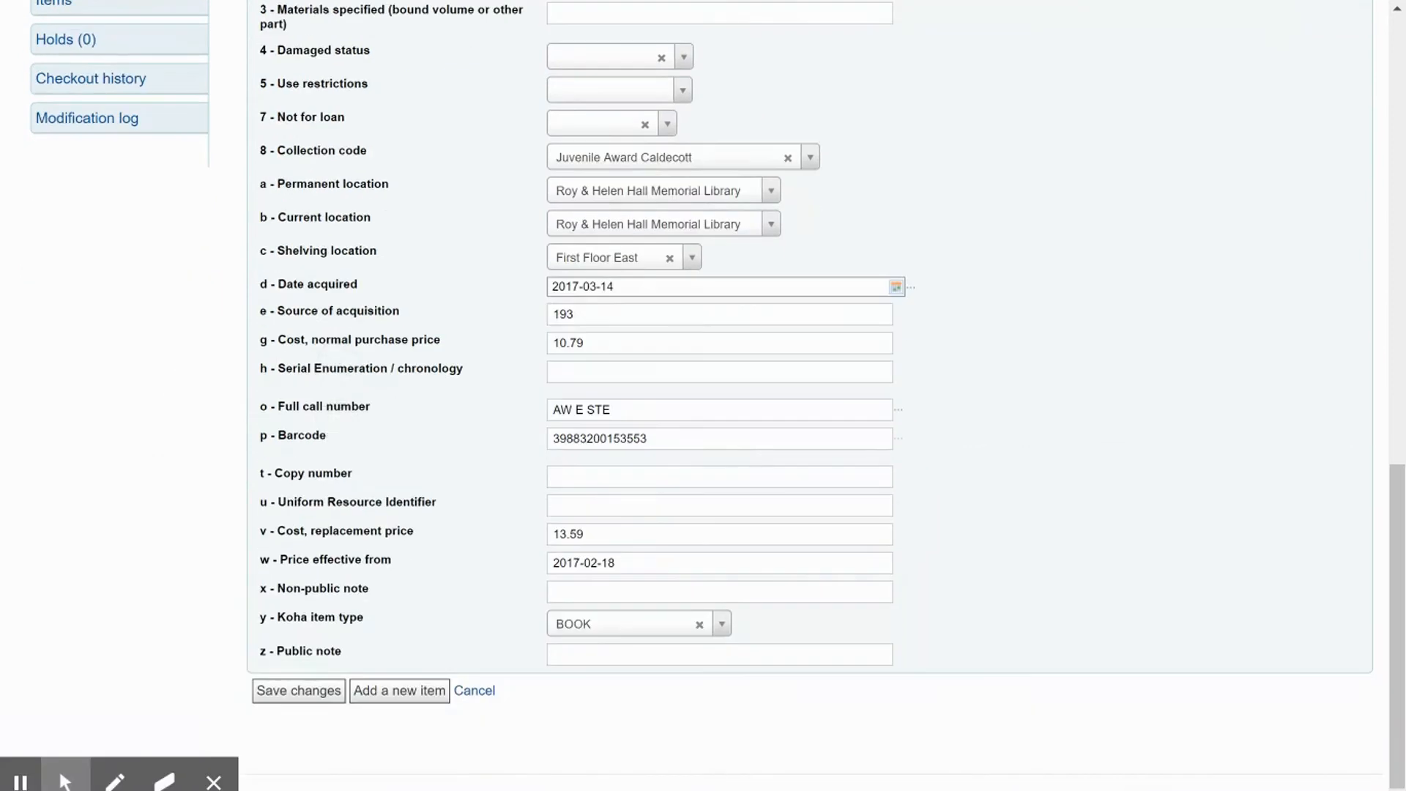
pyautogui.click(299, 691)
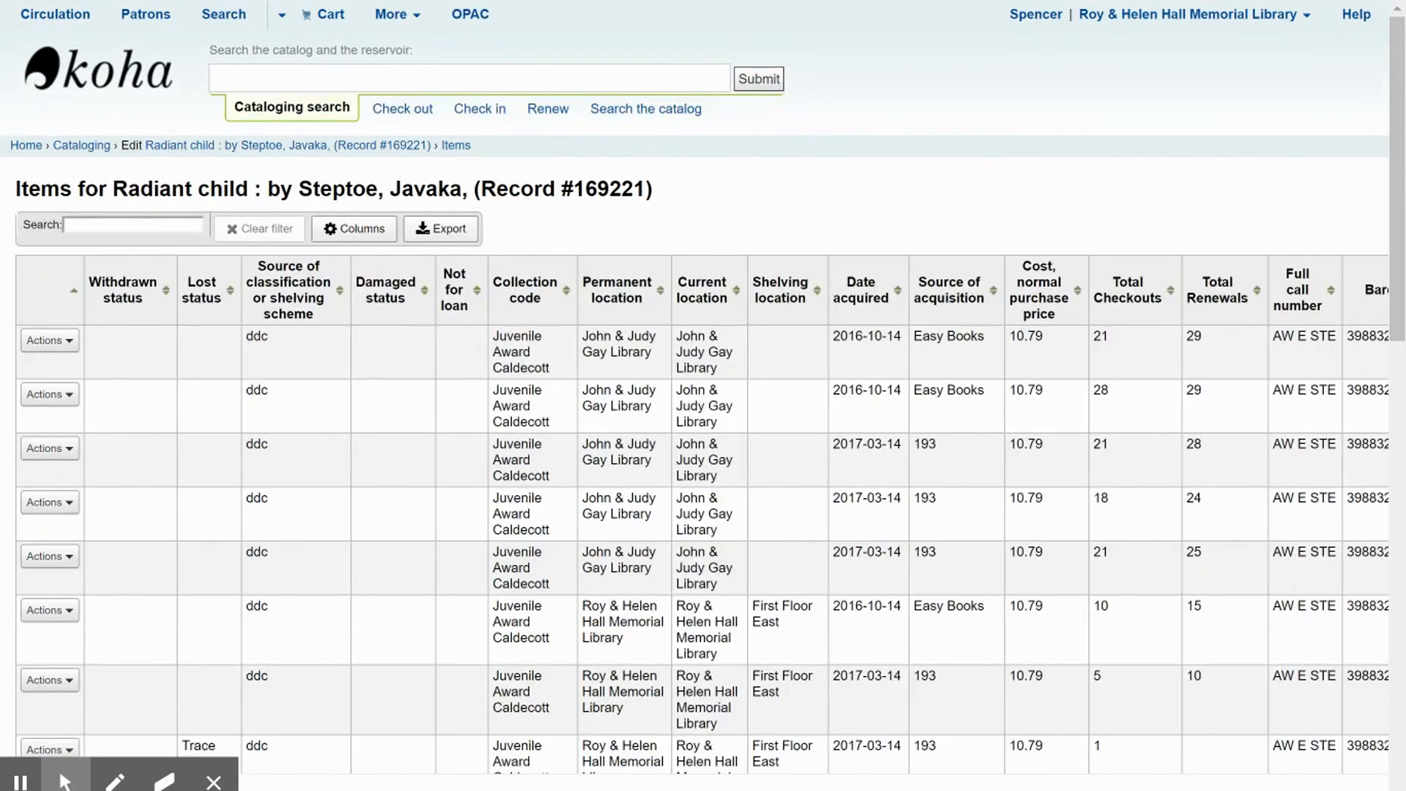
# - Review the record's item list across its columns, including the edited copy
pyautogui.hscroll(5, 276, 495)
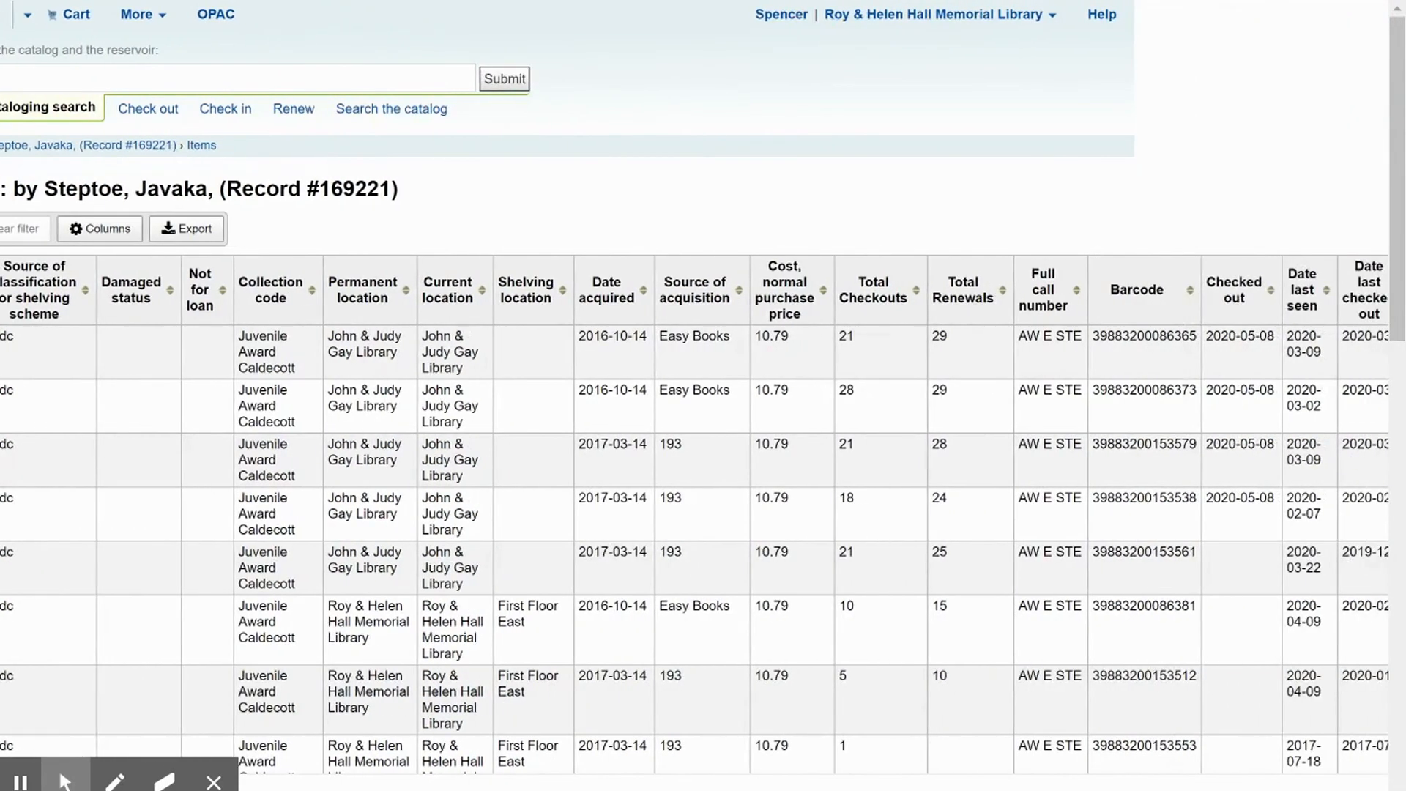
pyautogui.scroll(-3, 298, 579)
pyautogui.scroll(-4, 298, 579)
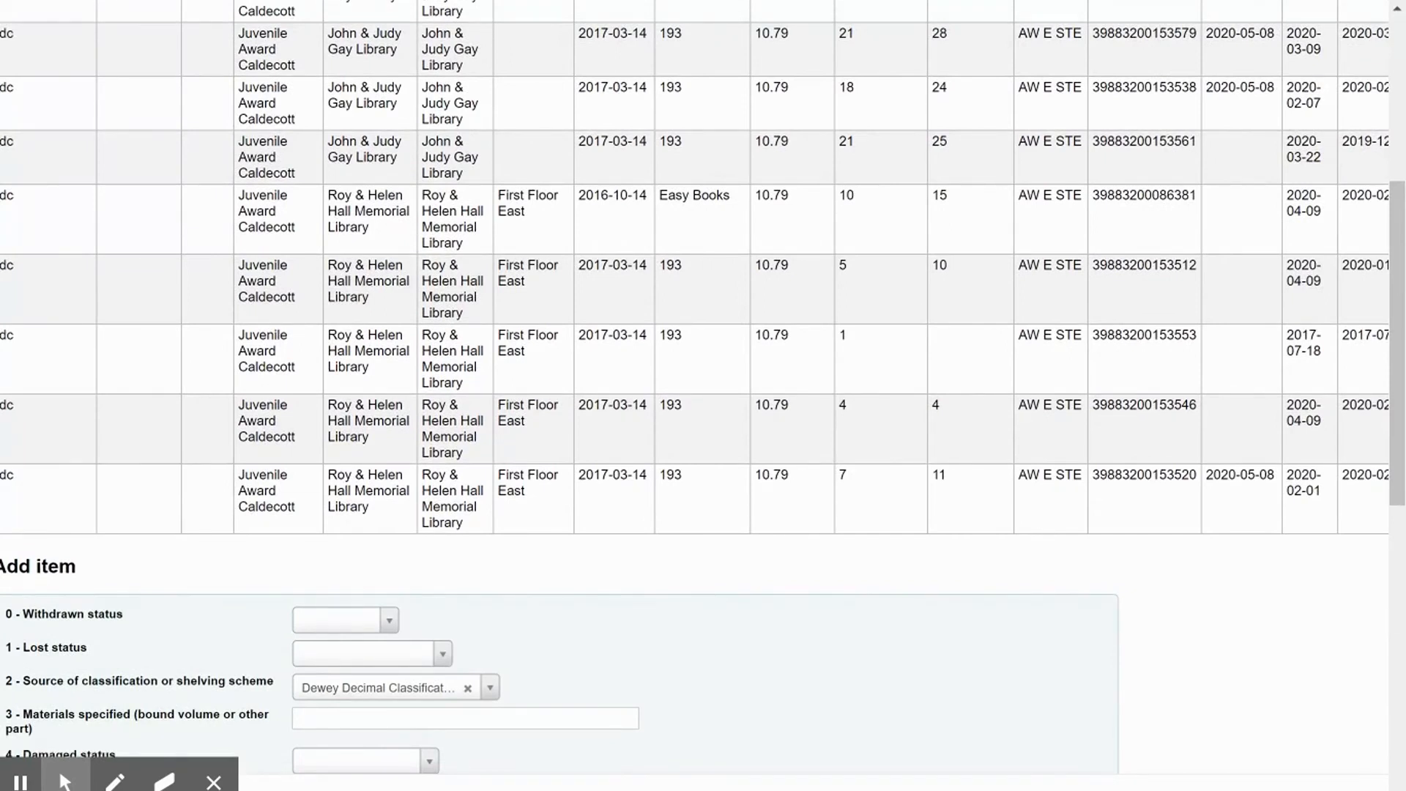
pyautogui.scroll(5, 371, 235)
pyautogui.hscroll(-4, 371, 235)
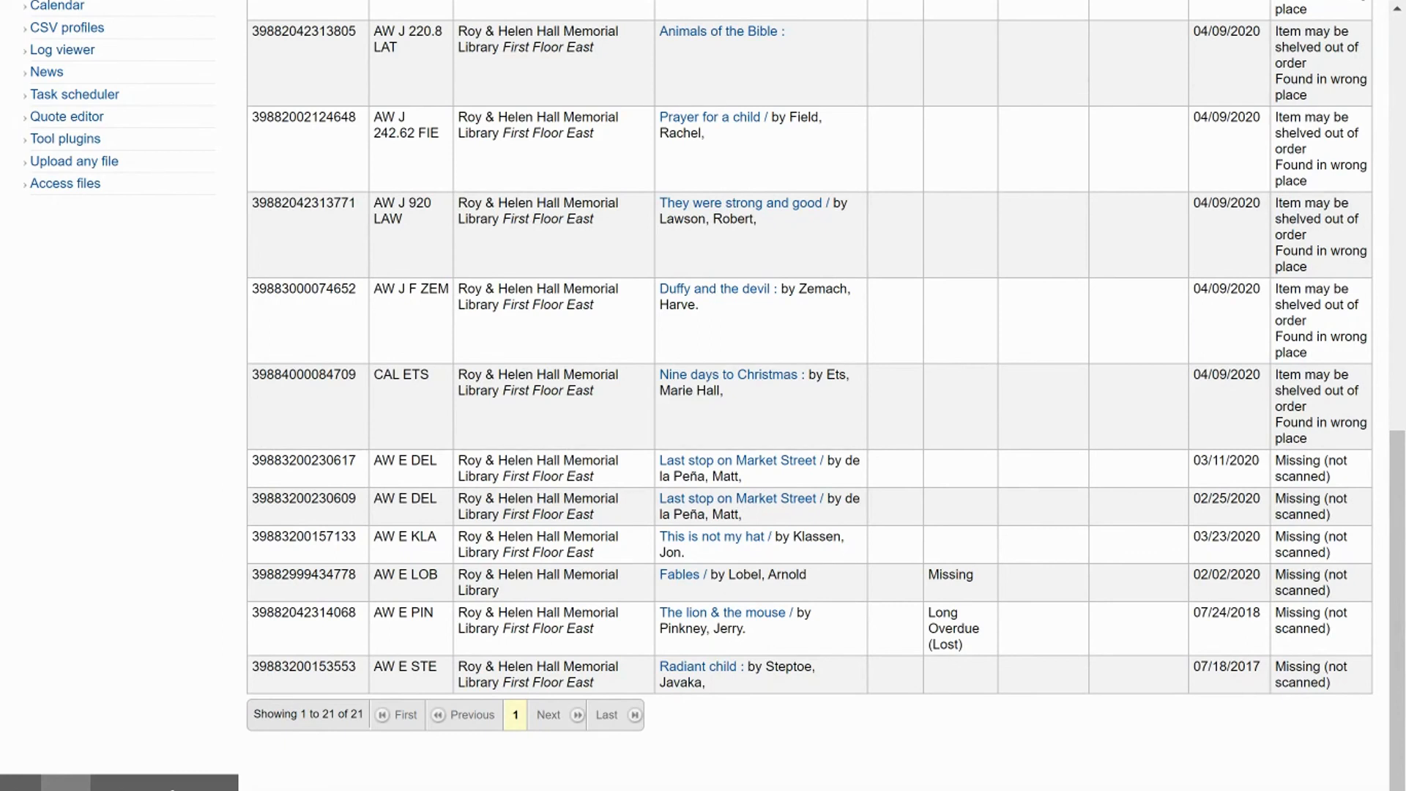
# - Review the missing and out-of-order items near the end of the inventory results
pyautogui.scroll(15, 1326, 557)
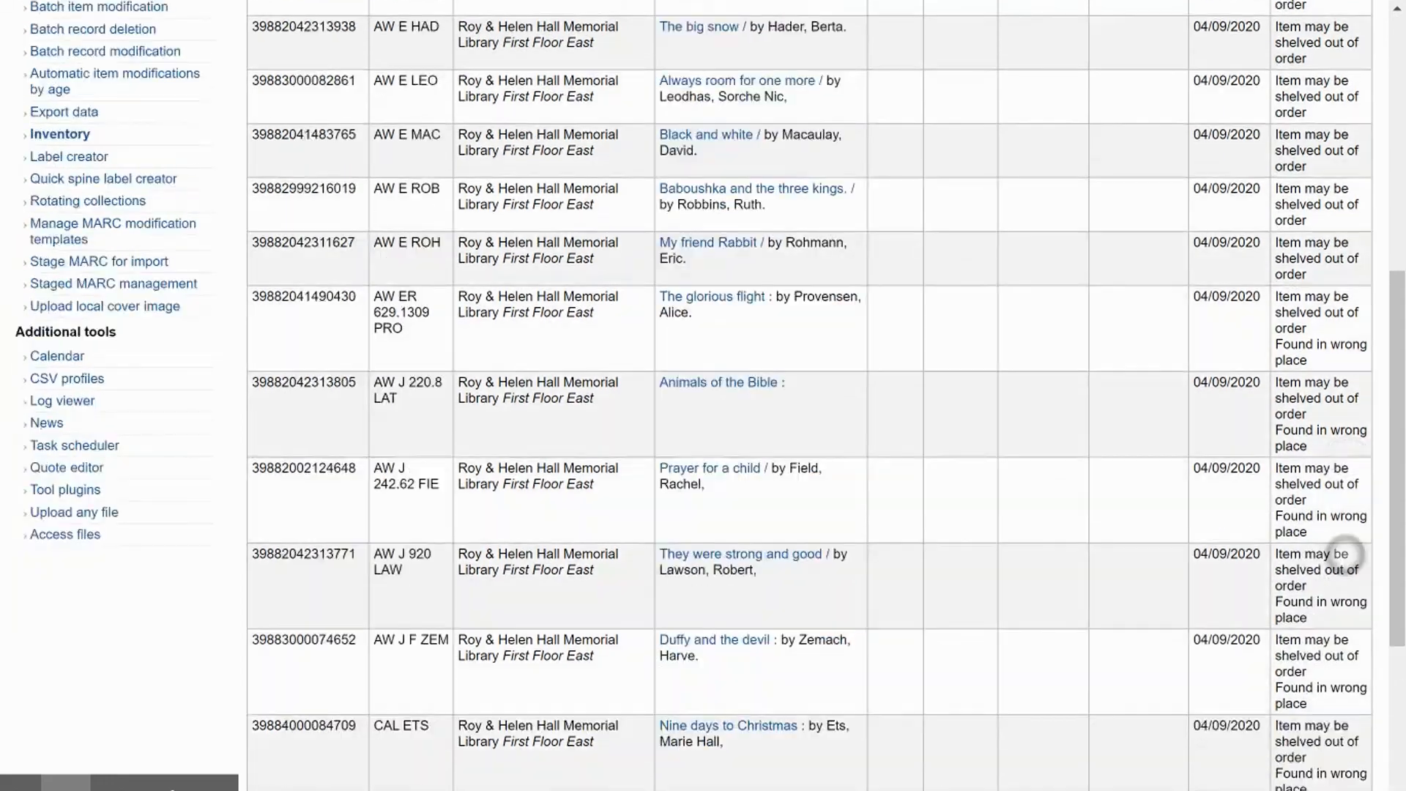
pyautogui.scroll(-2, 1318, 553)
pyautogui.scroll(-10, 1318, 553)
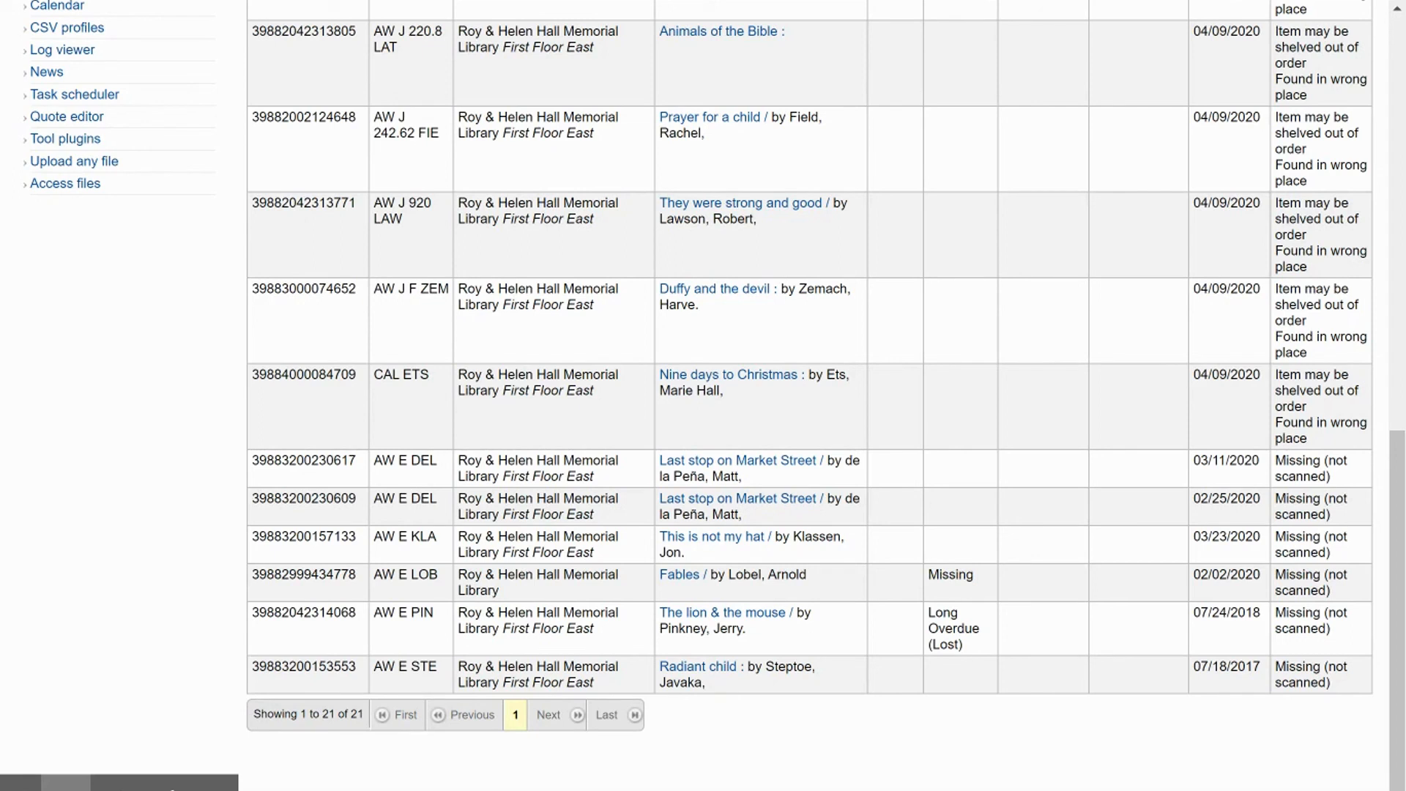
pyautogui.scroll(2, 644, 440)
pyautogui.scroll(-2, 642, 551)
pyautogui.scroll(2, 644, 430)
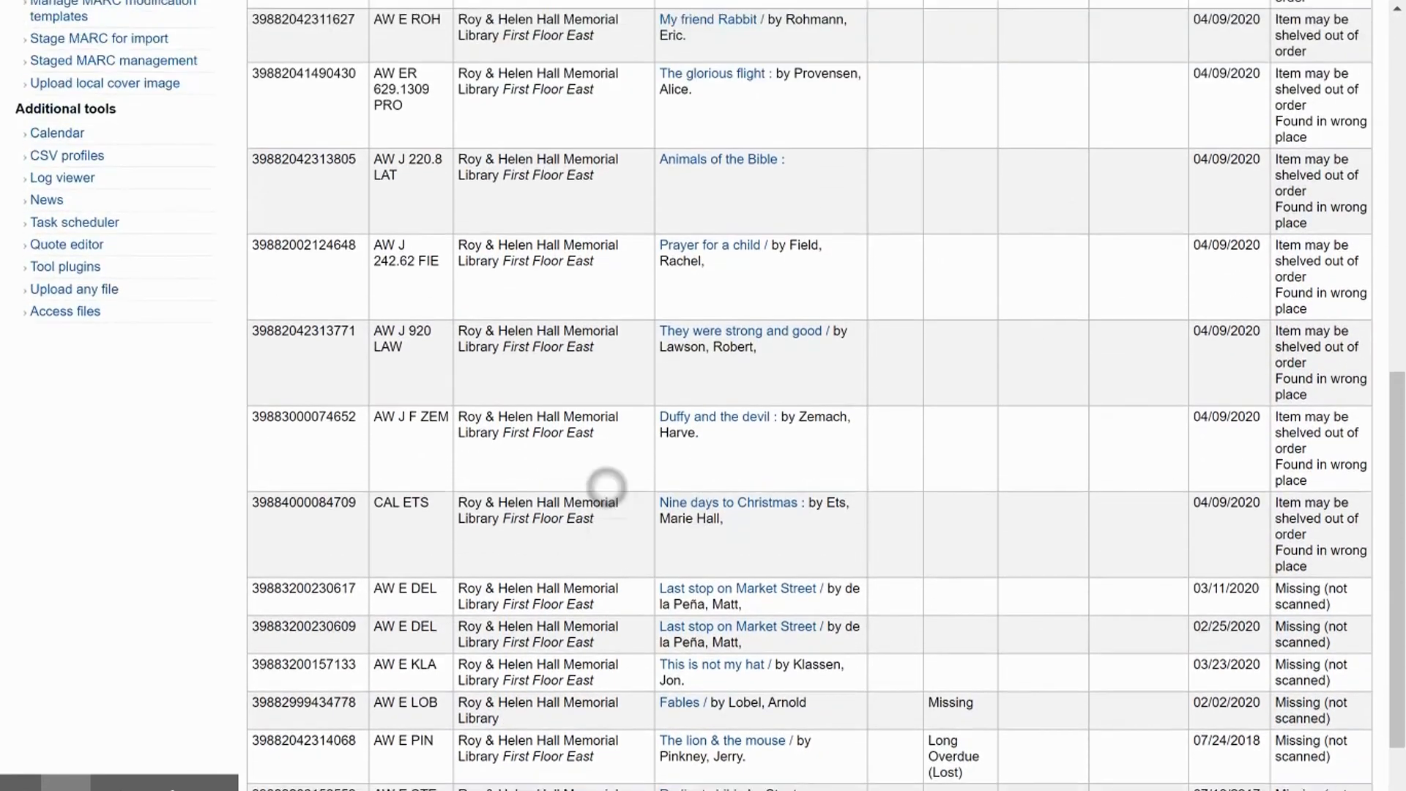
pyautogui.scroll(-2, 606, 486)
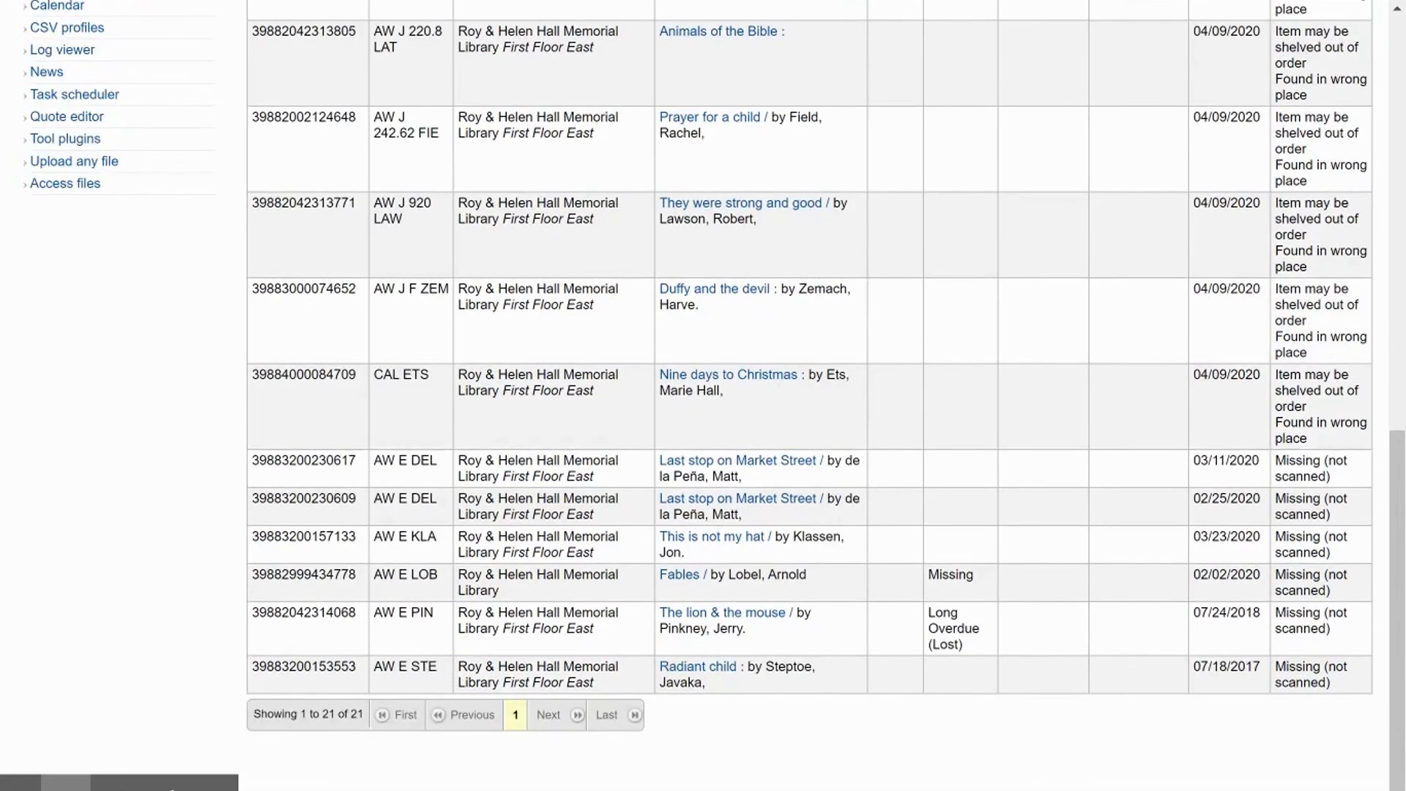